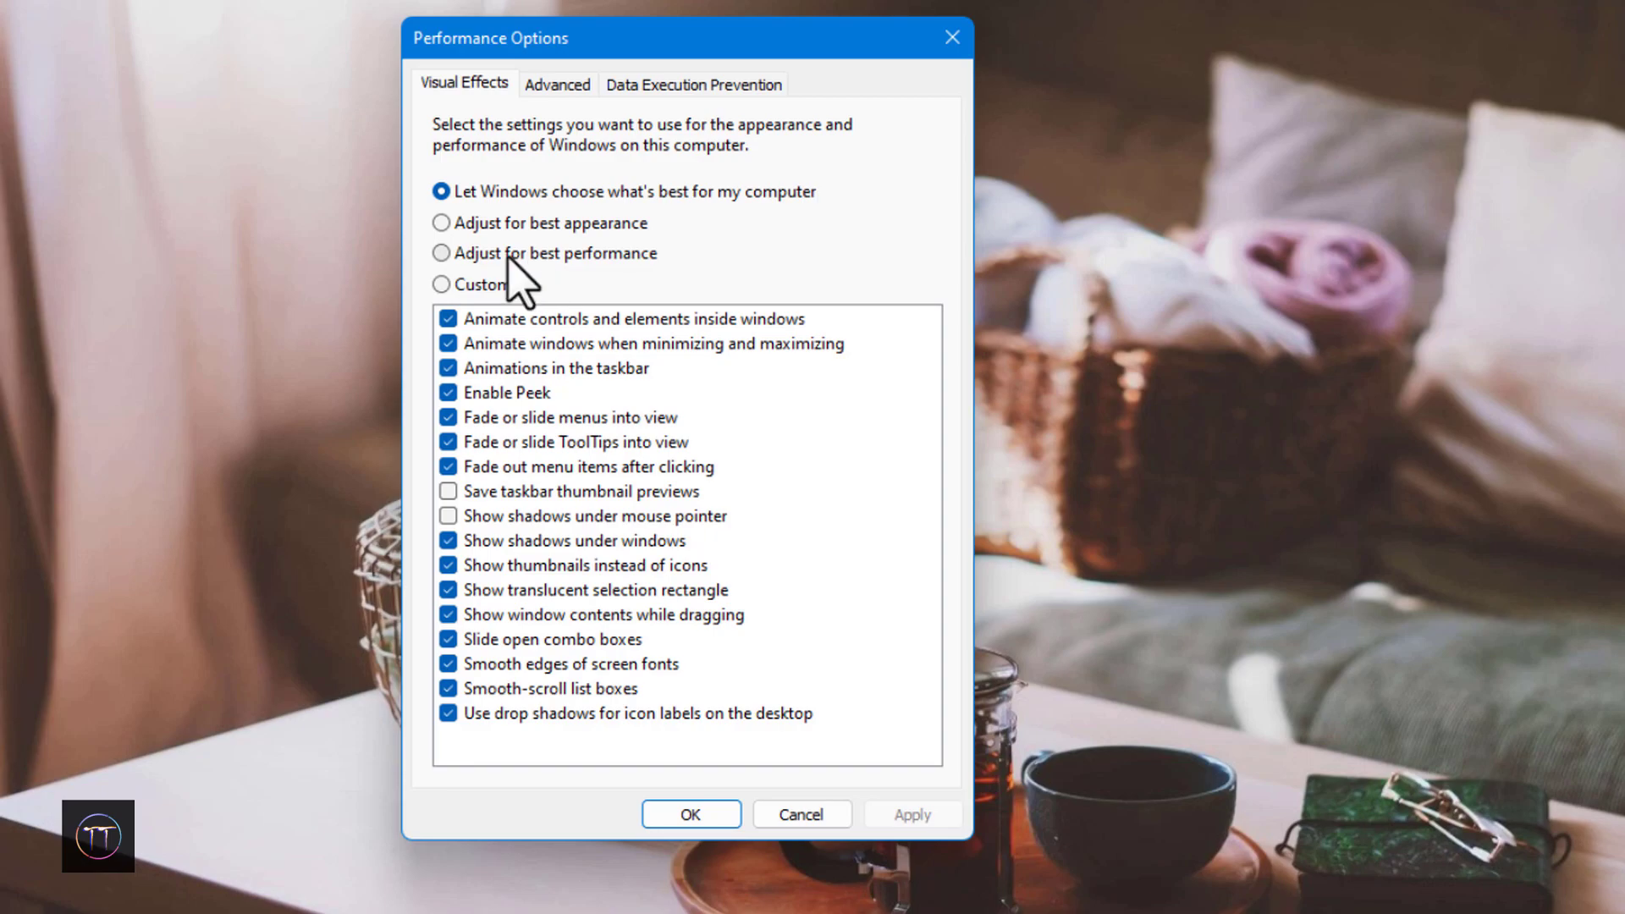
Set the Windows visual effects to Adjust for best performance and apply the change.
{"action": "left_click", "coordinate": [509, 254]}
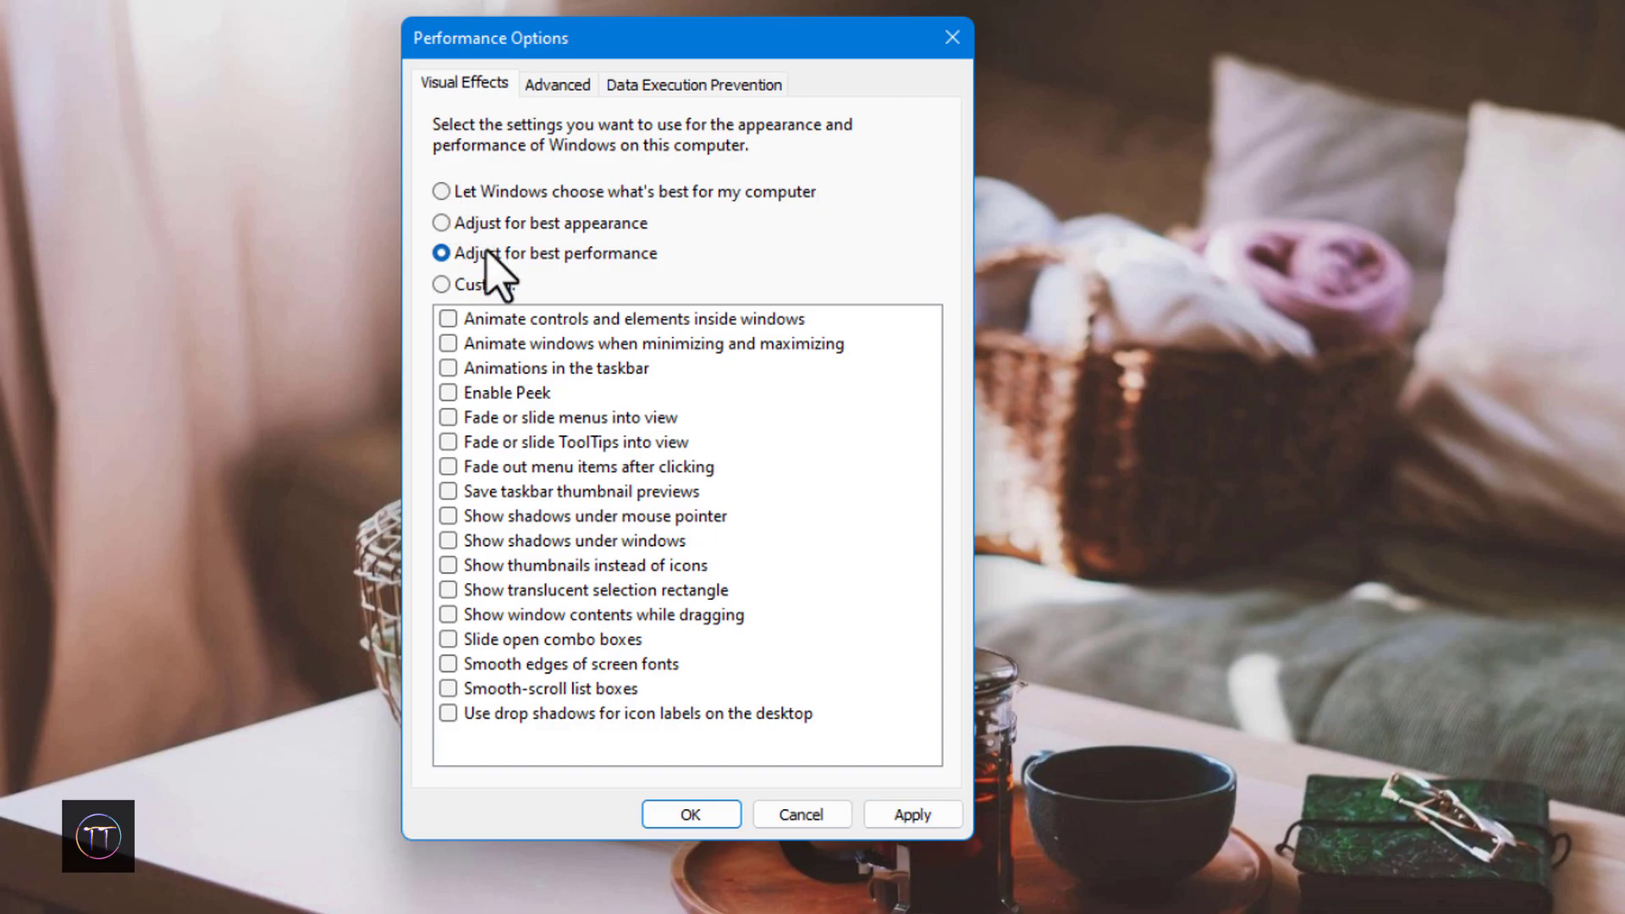
{"action": "left_click", "coordinate": [910, 815]}
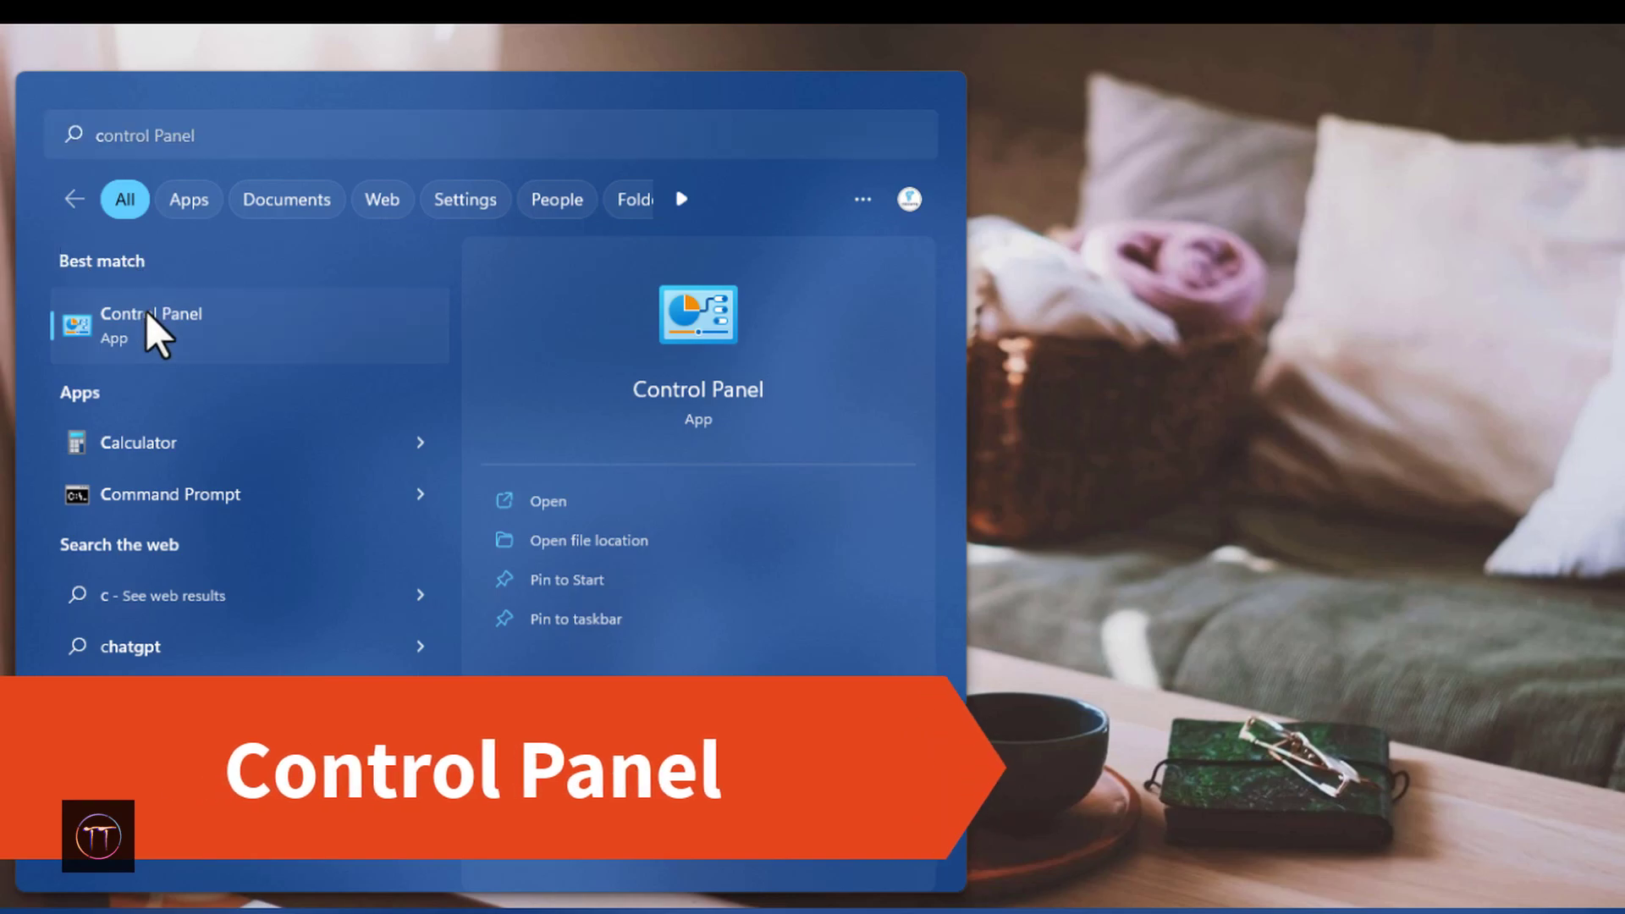
Open Control Panel and display the list of installed programs that can be uninstalled.
{"action": "left_click", "coordinate": [148, 315]}
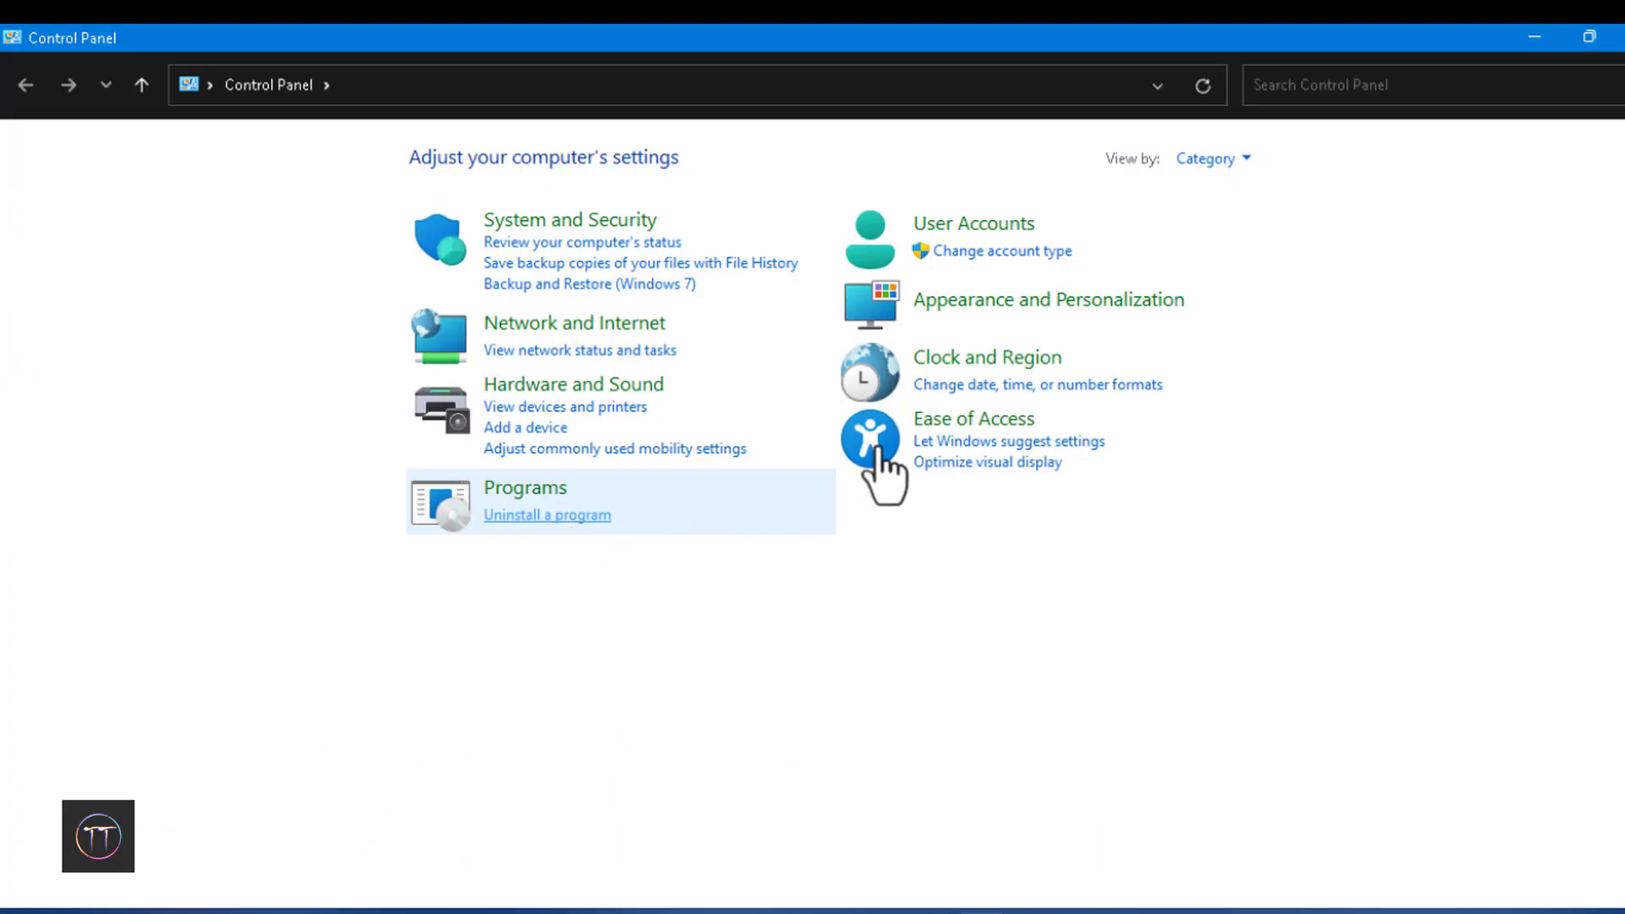
{"action": "left_click", "coordinate": [547, 515]}
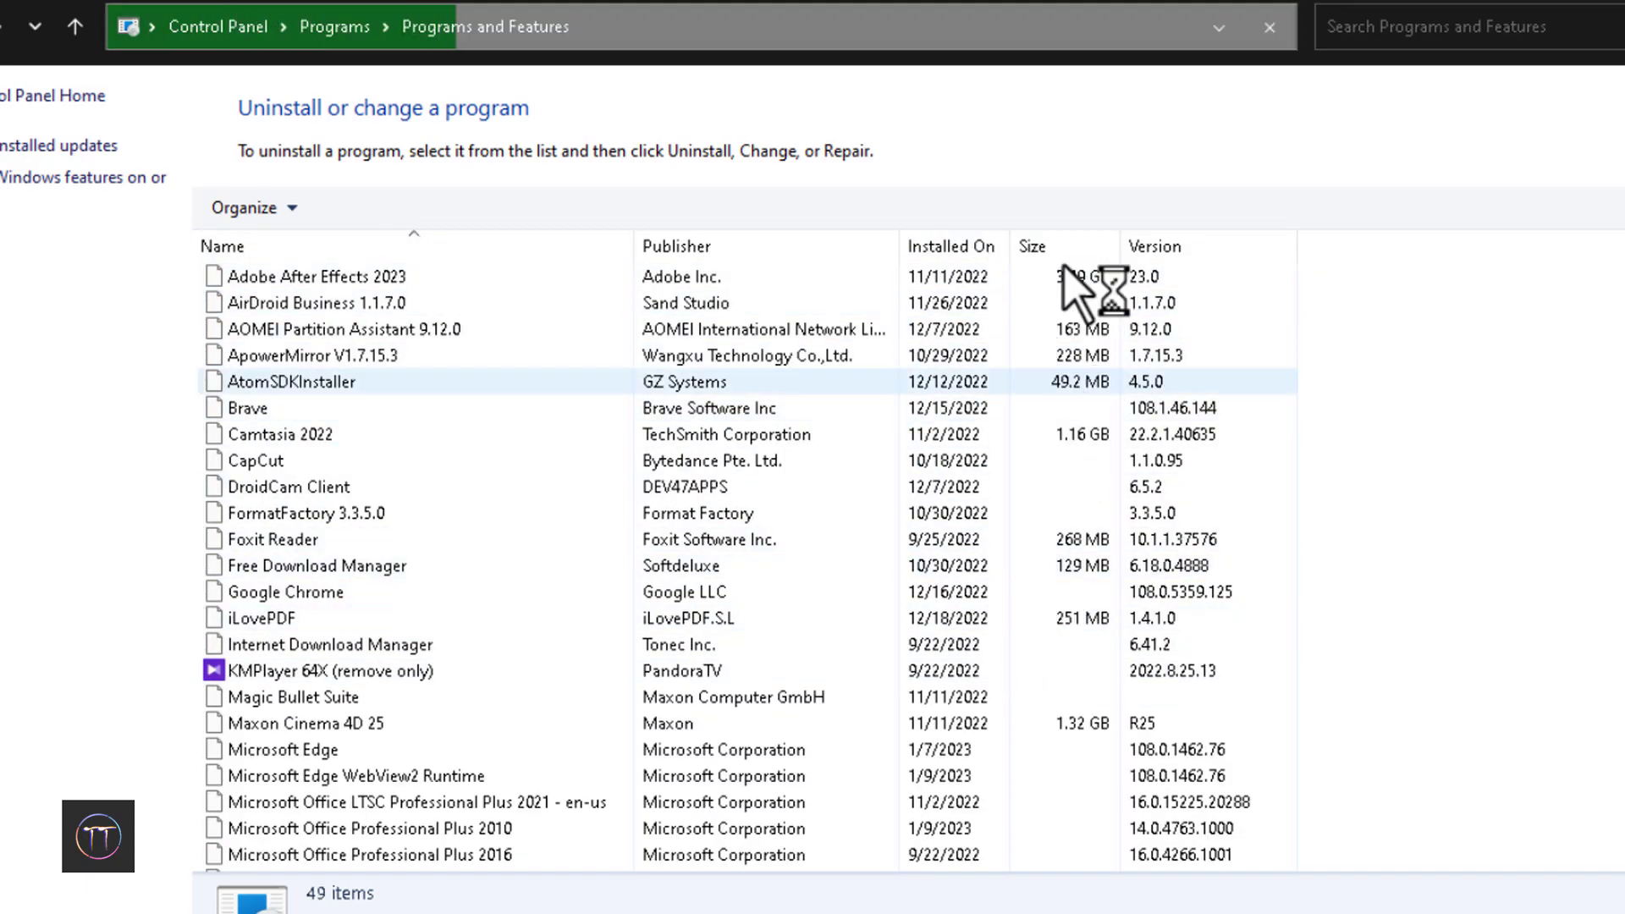
{"action": "left_click", "coordinate": [1066, 366]}
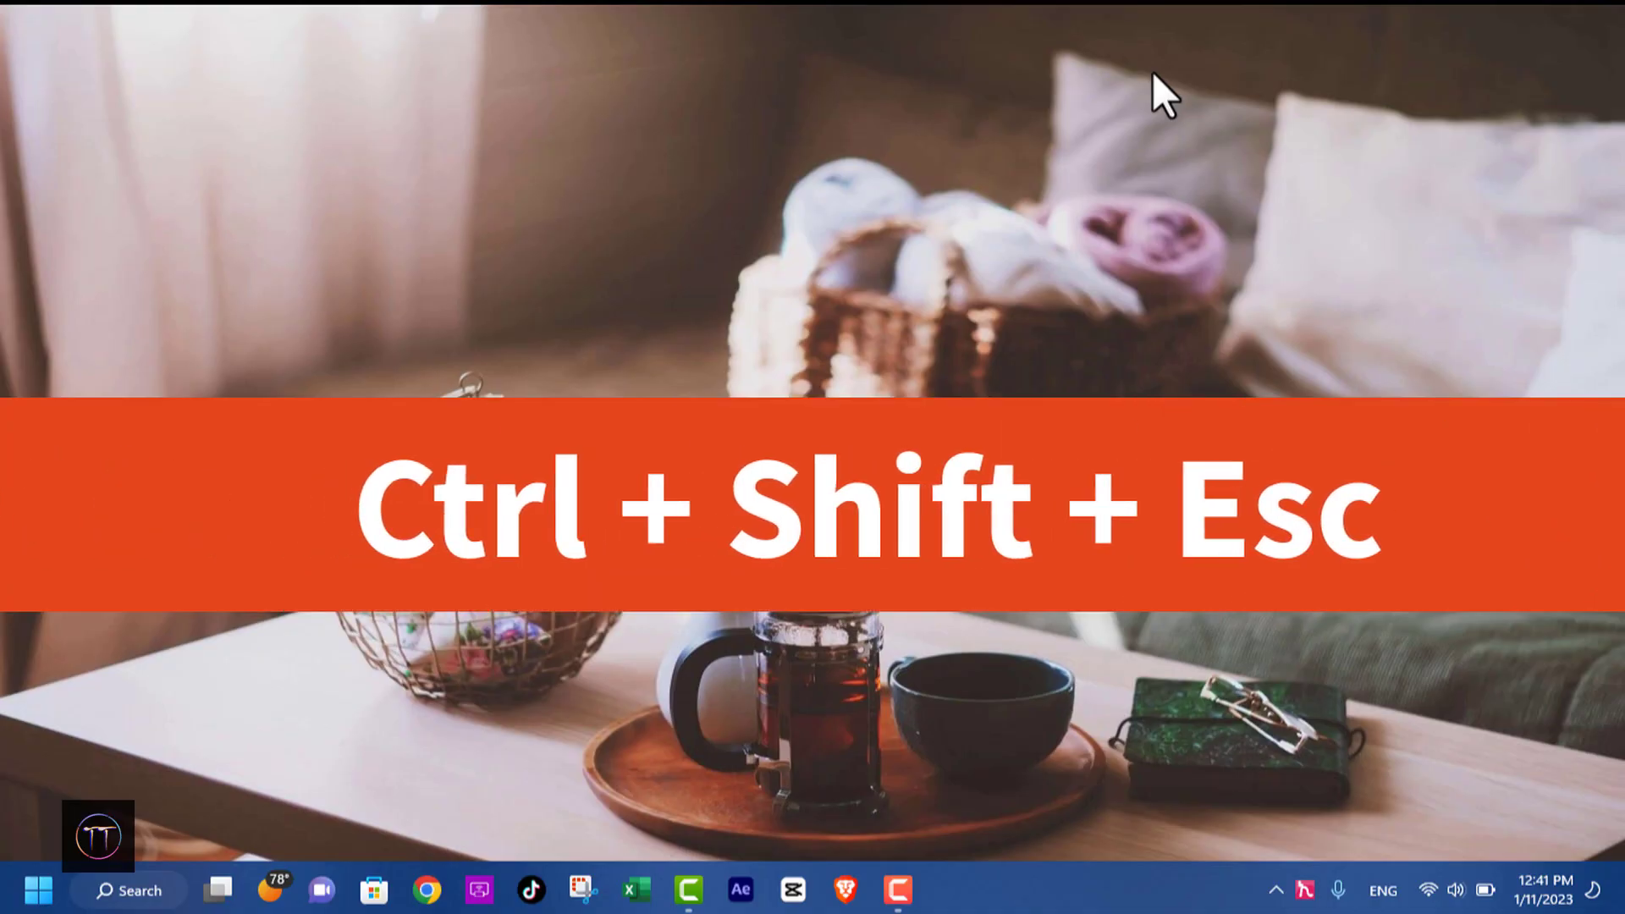
Open Task Manager and show the list of startup apps.
{"action": "key", "text": "ctrl+shift+Escape"}
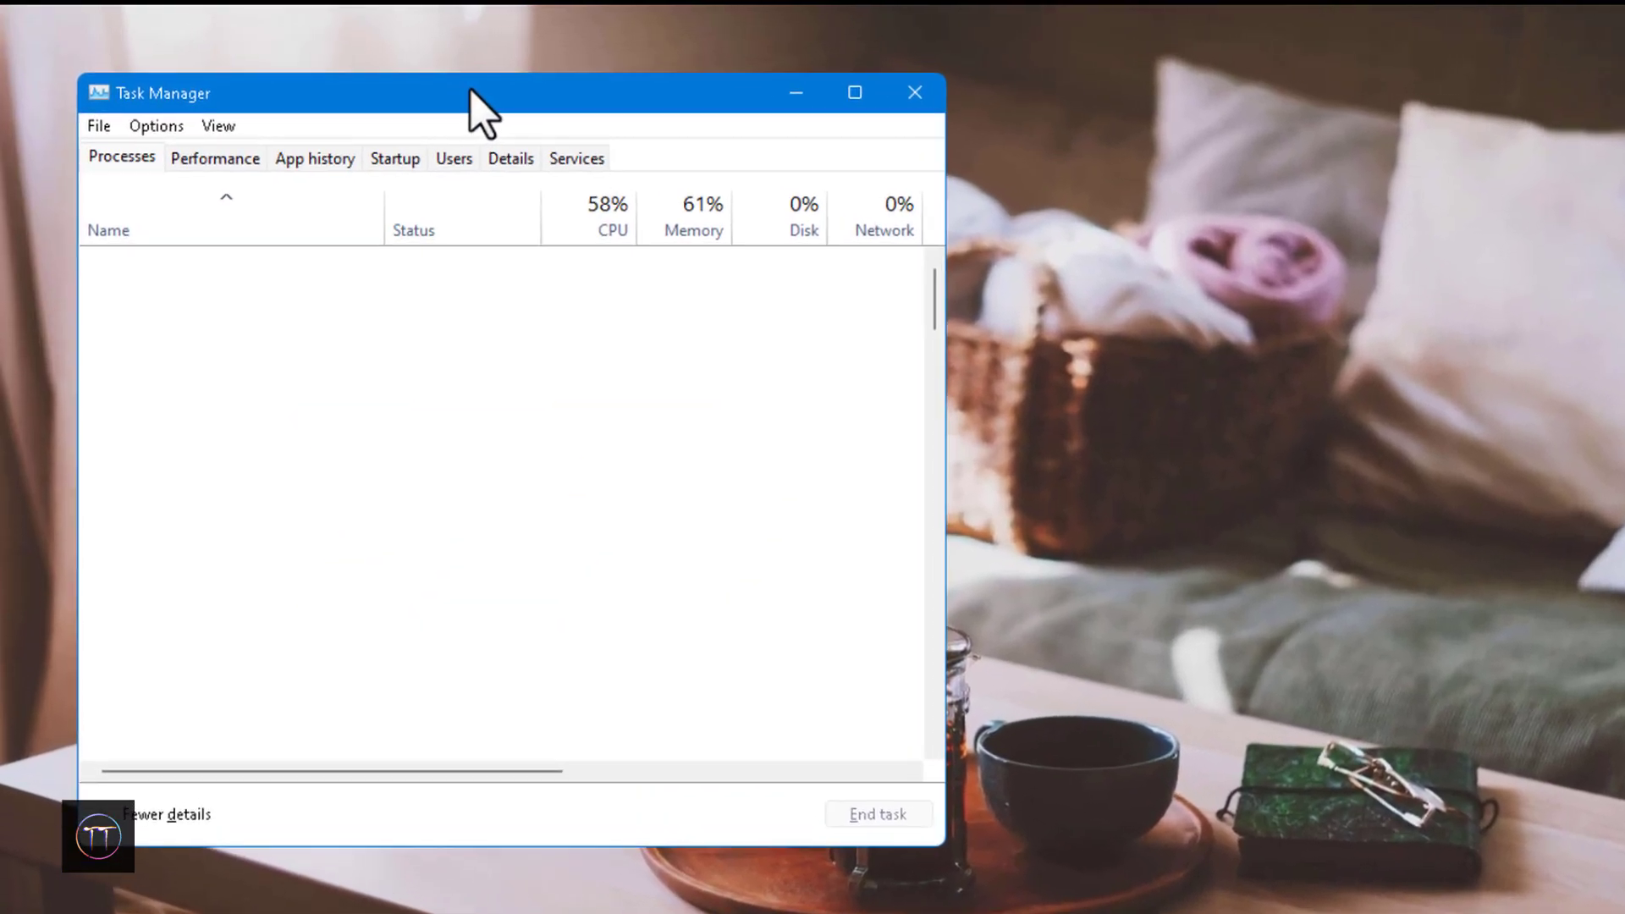
{"action": "left_click_drag", "start_coordinate": [472, 90], "coordinate": [700, 72]}
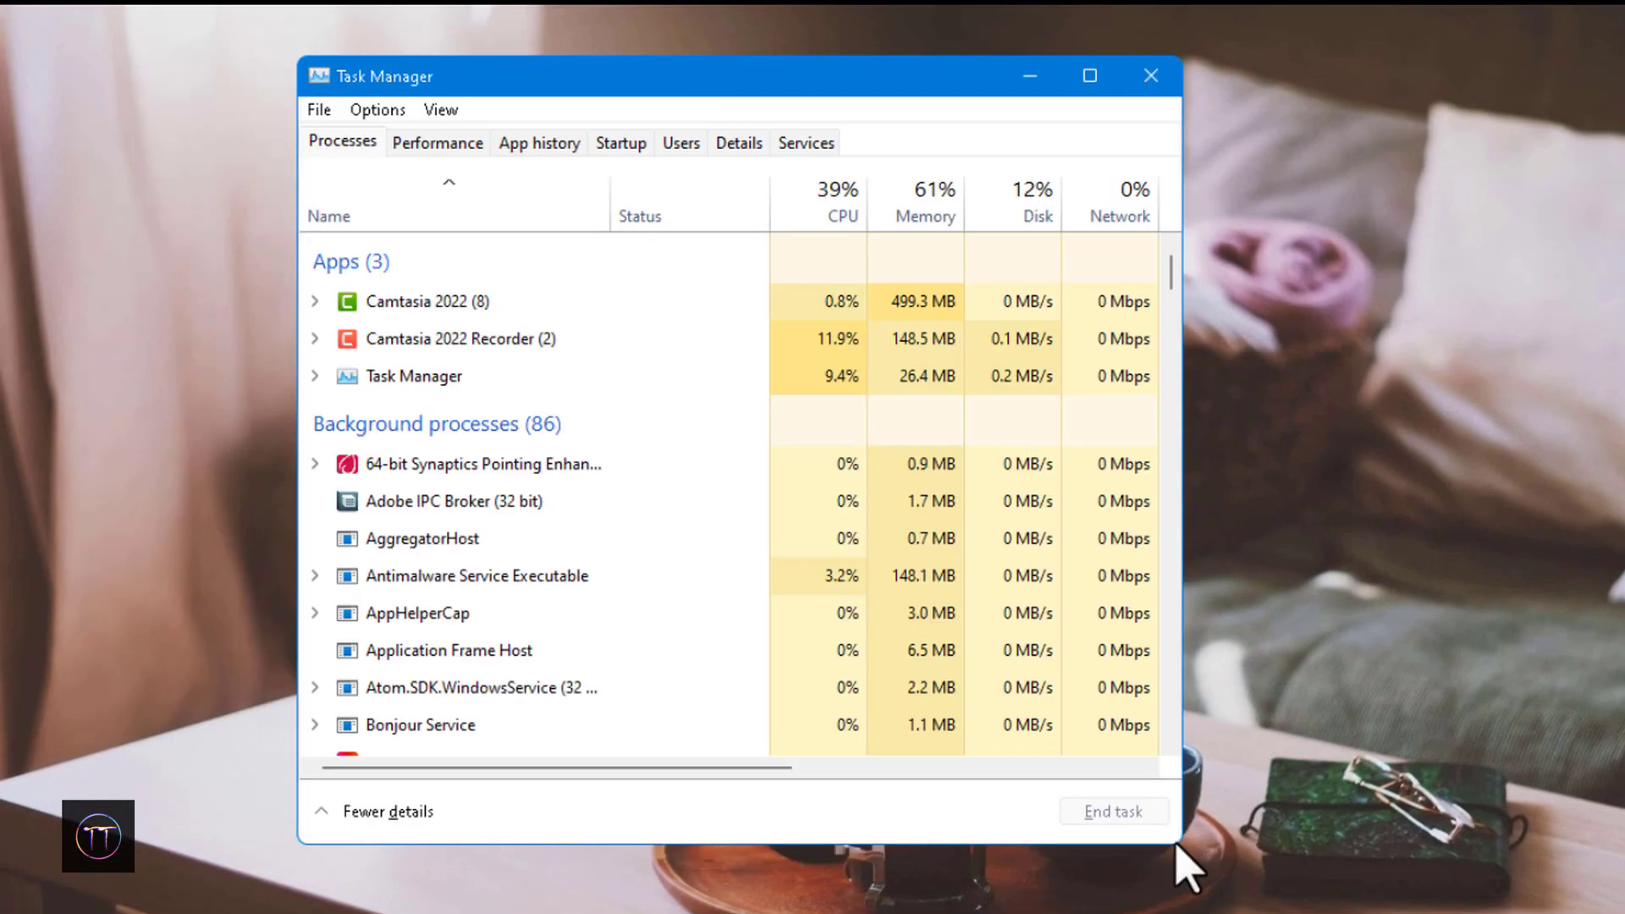
{"action": "left_click", "coordinate": [623, 143]}
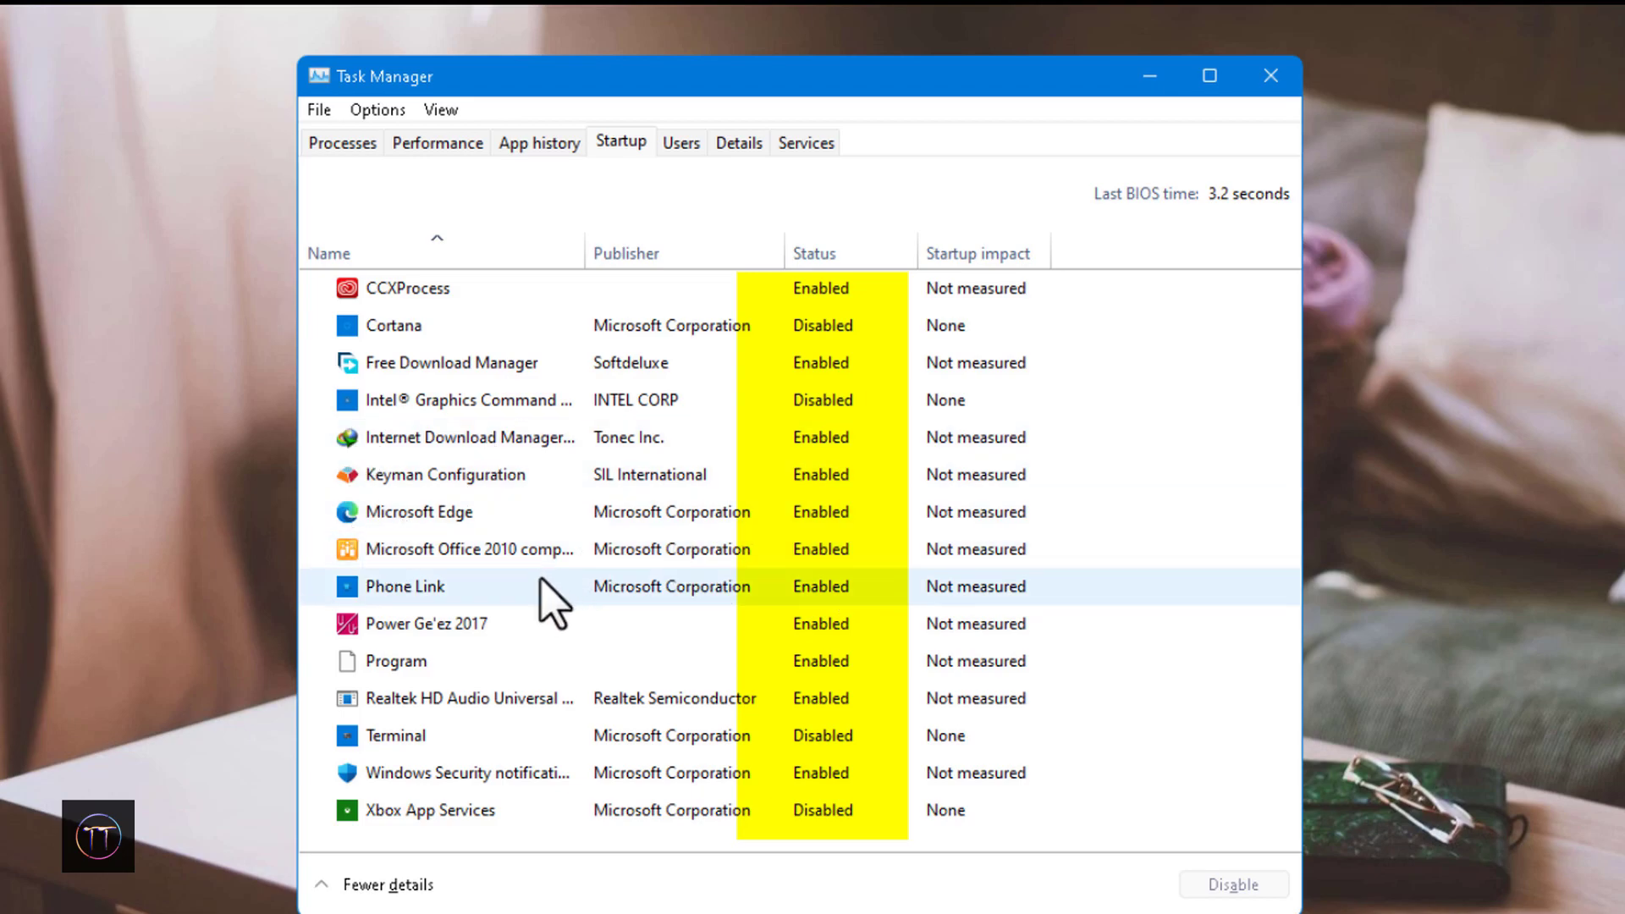
Disable the Microsoft Office 2010 startup entry and bring up the options for Keyman Configuration.
{"action": "right_click", "coordinate": [815, 549]}
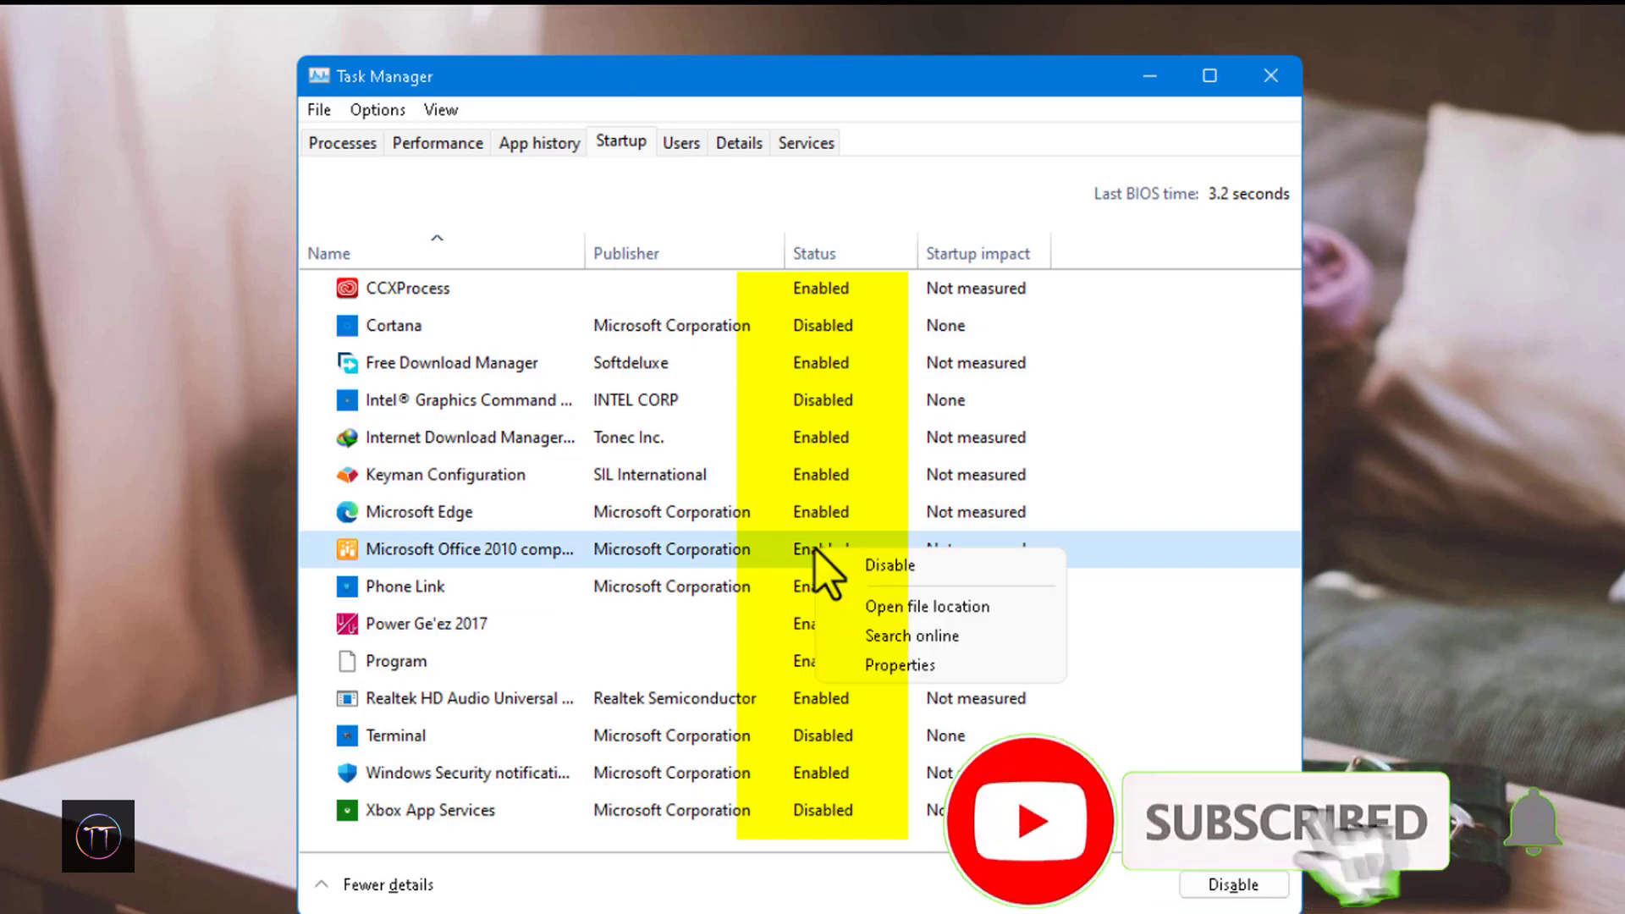
{"action": "left_click", "coordinate": [885, 565]}
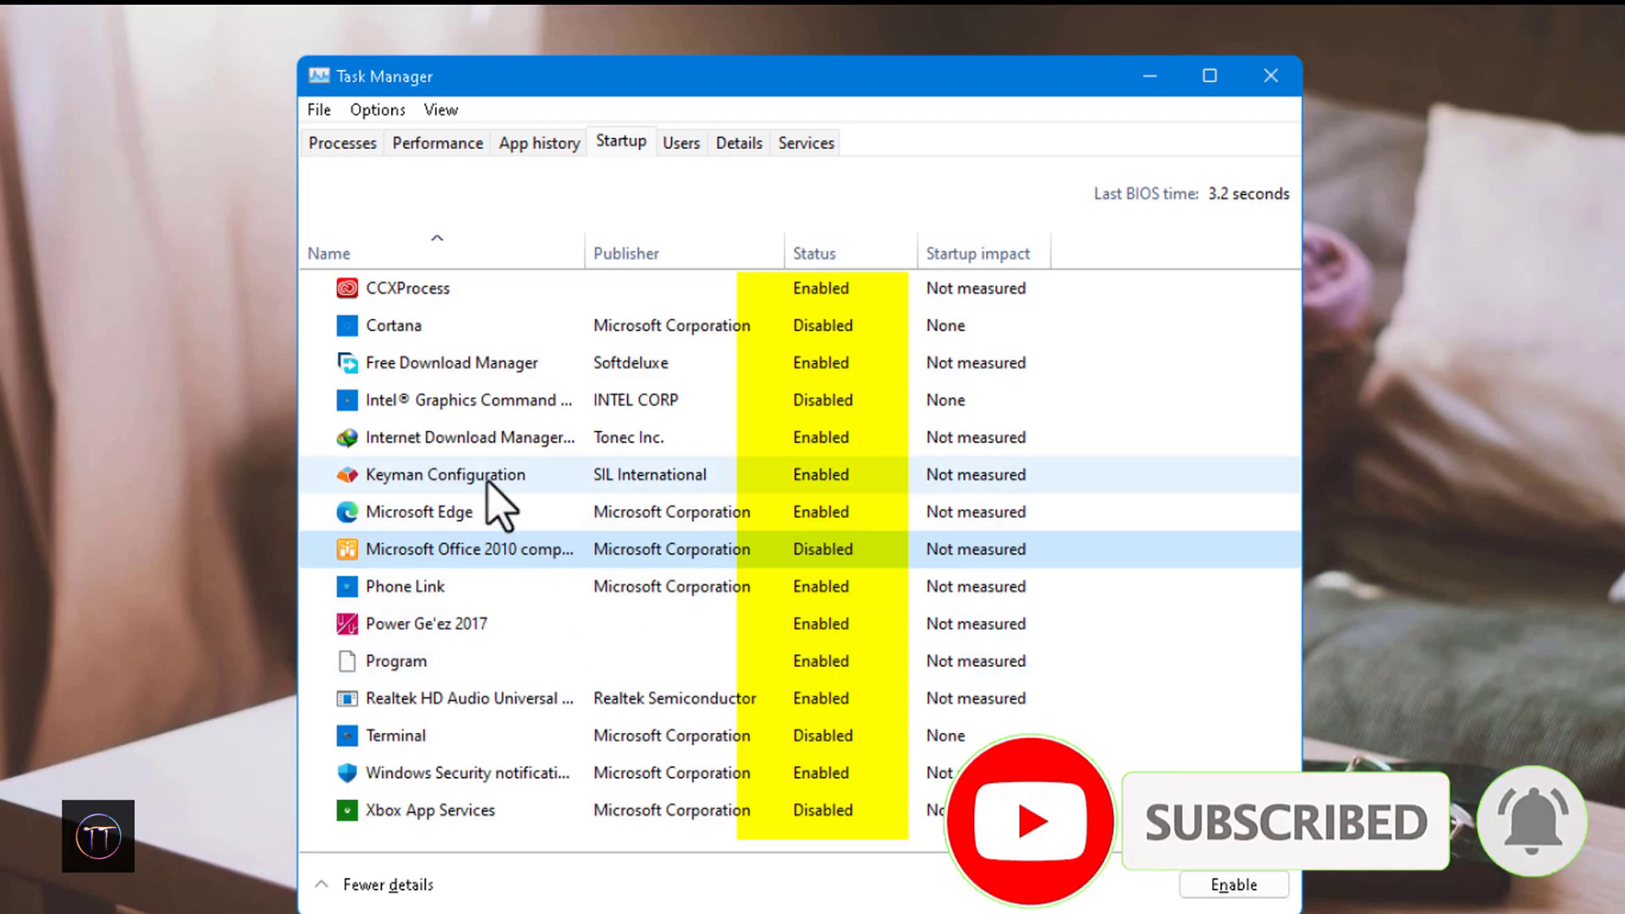
{"action": "right_click", "coordinate": [842, 478]}
{"action": "left_click", "coordinate": [871, 617]}
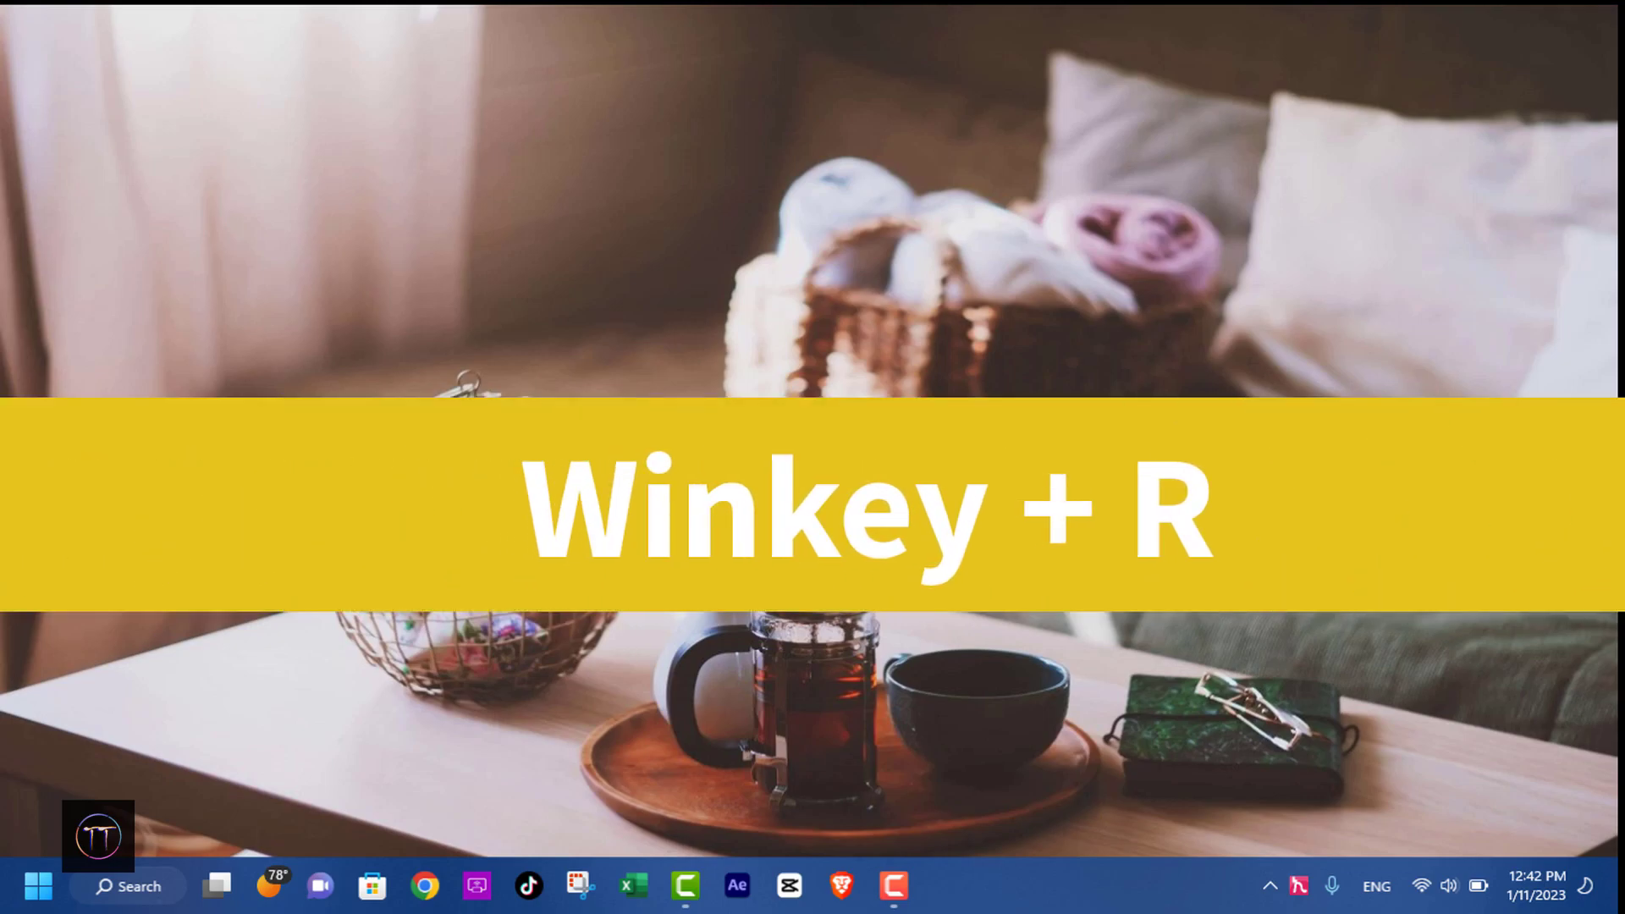
Run cleanmgr to start Disk Cleanup and choose drive C: for cleaning.
{"action": "key", "text": "super+r"}
{"action": "type", "text": "clean"}
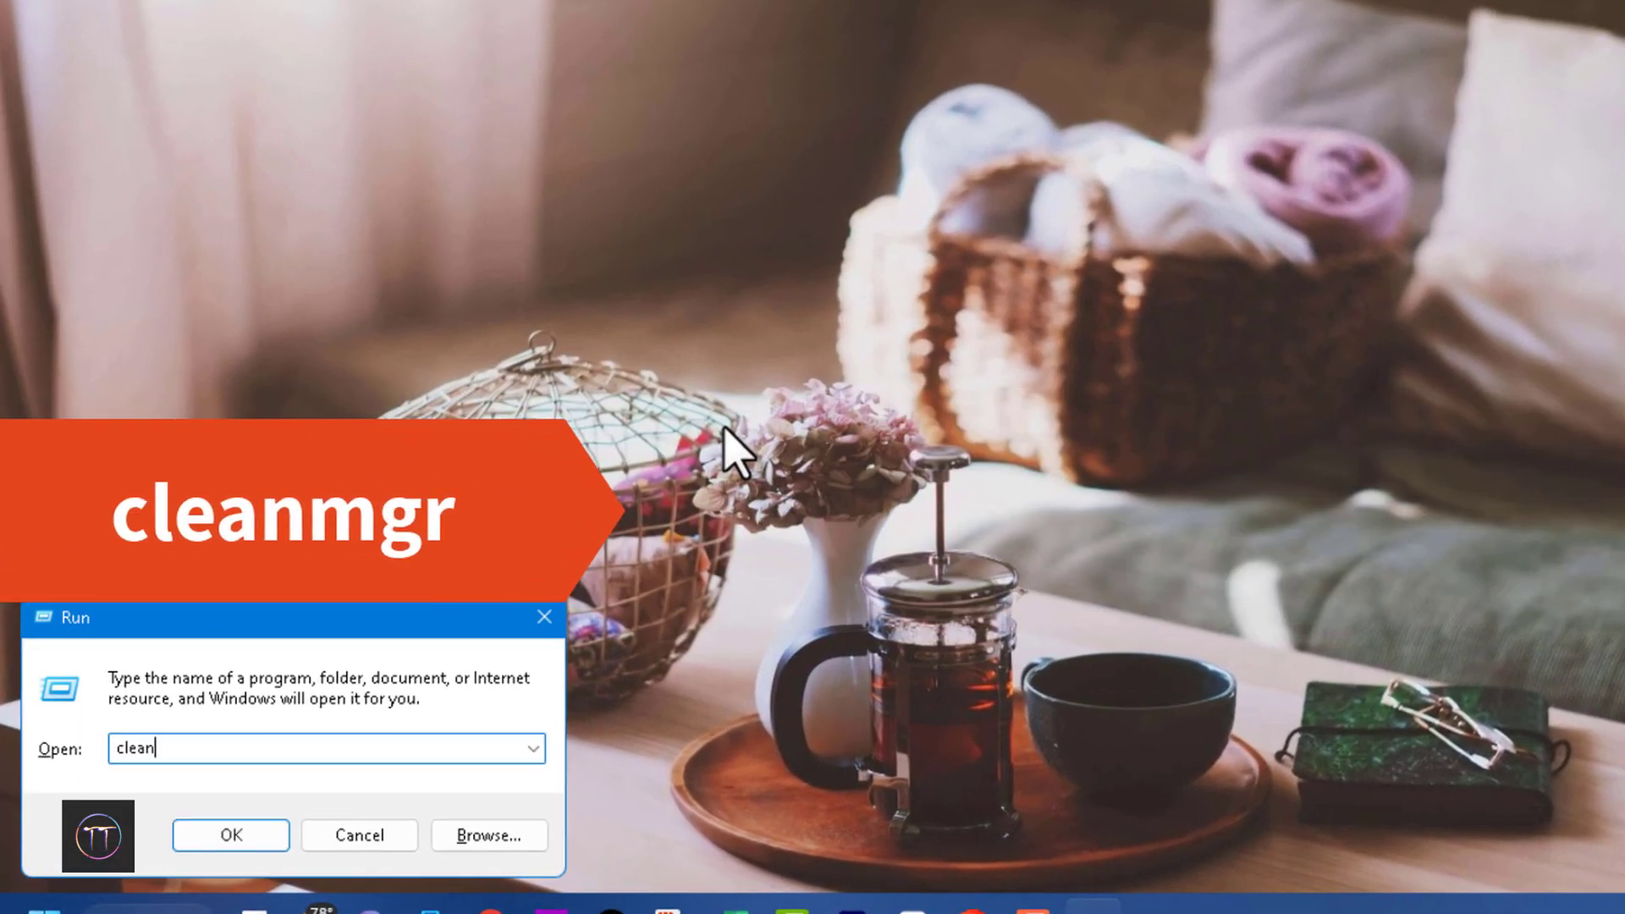
{"action": "left_click", "coordinate": [230, 837]}
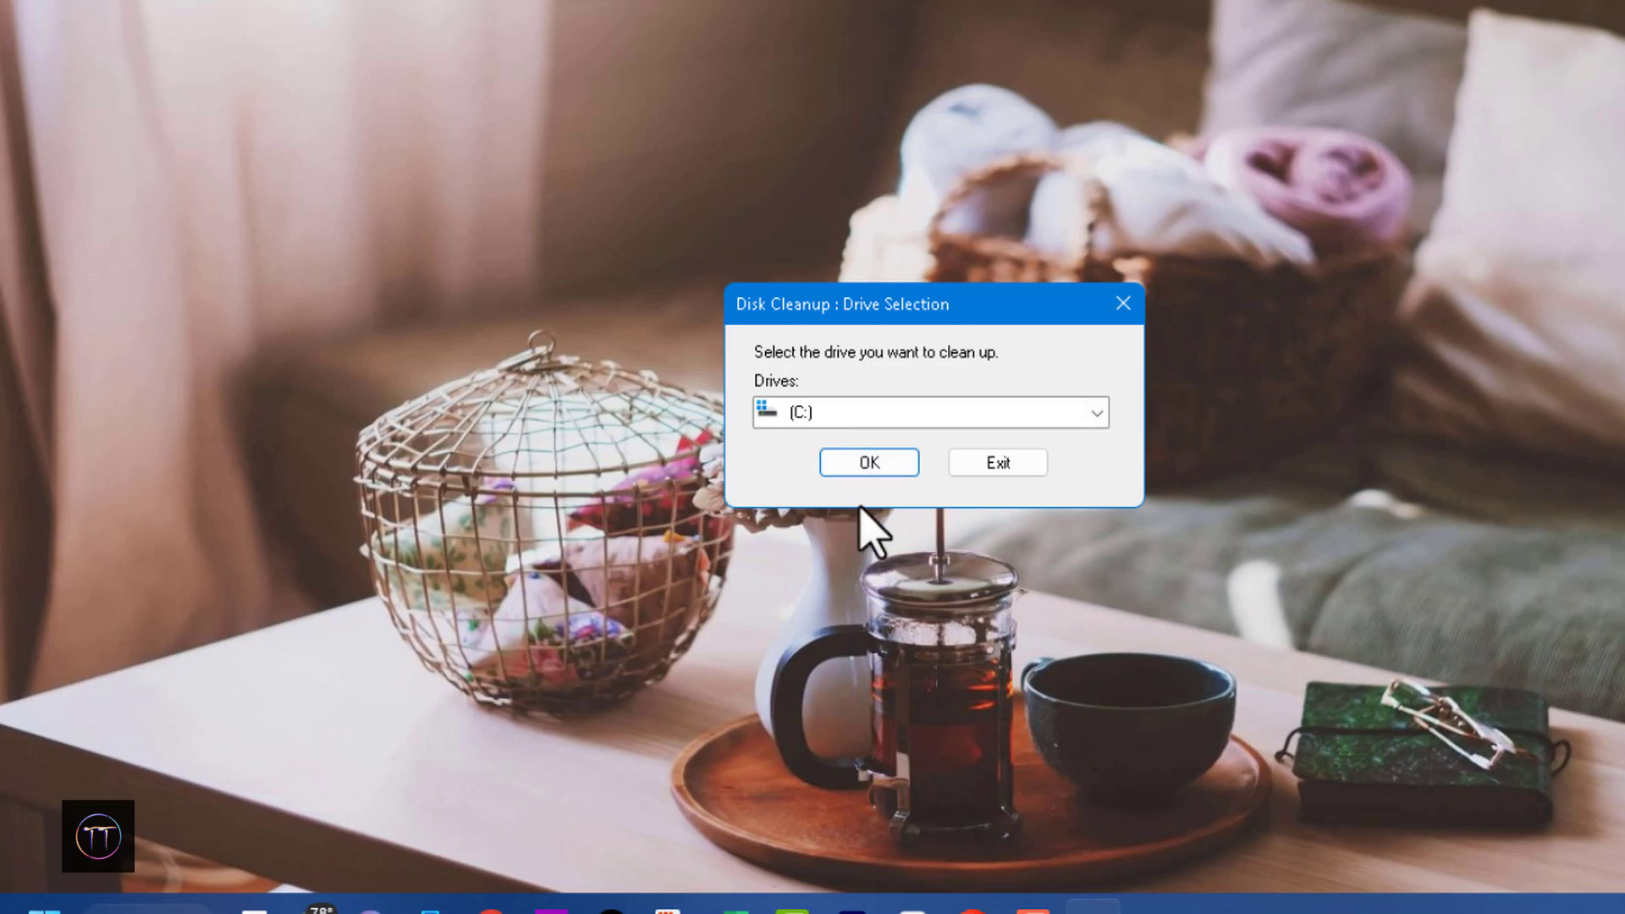
{"action": "left_click", "coordinate": [899, 465]}
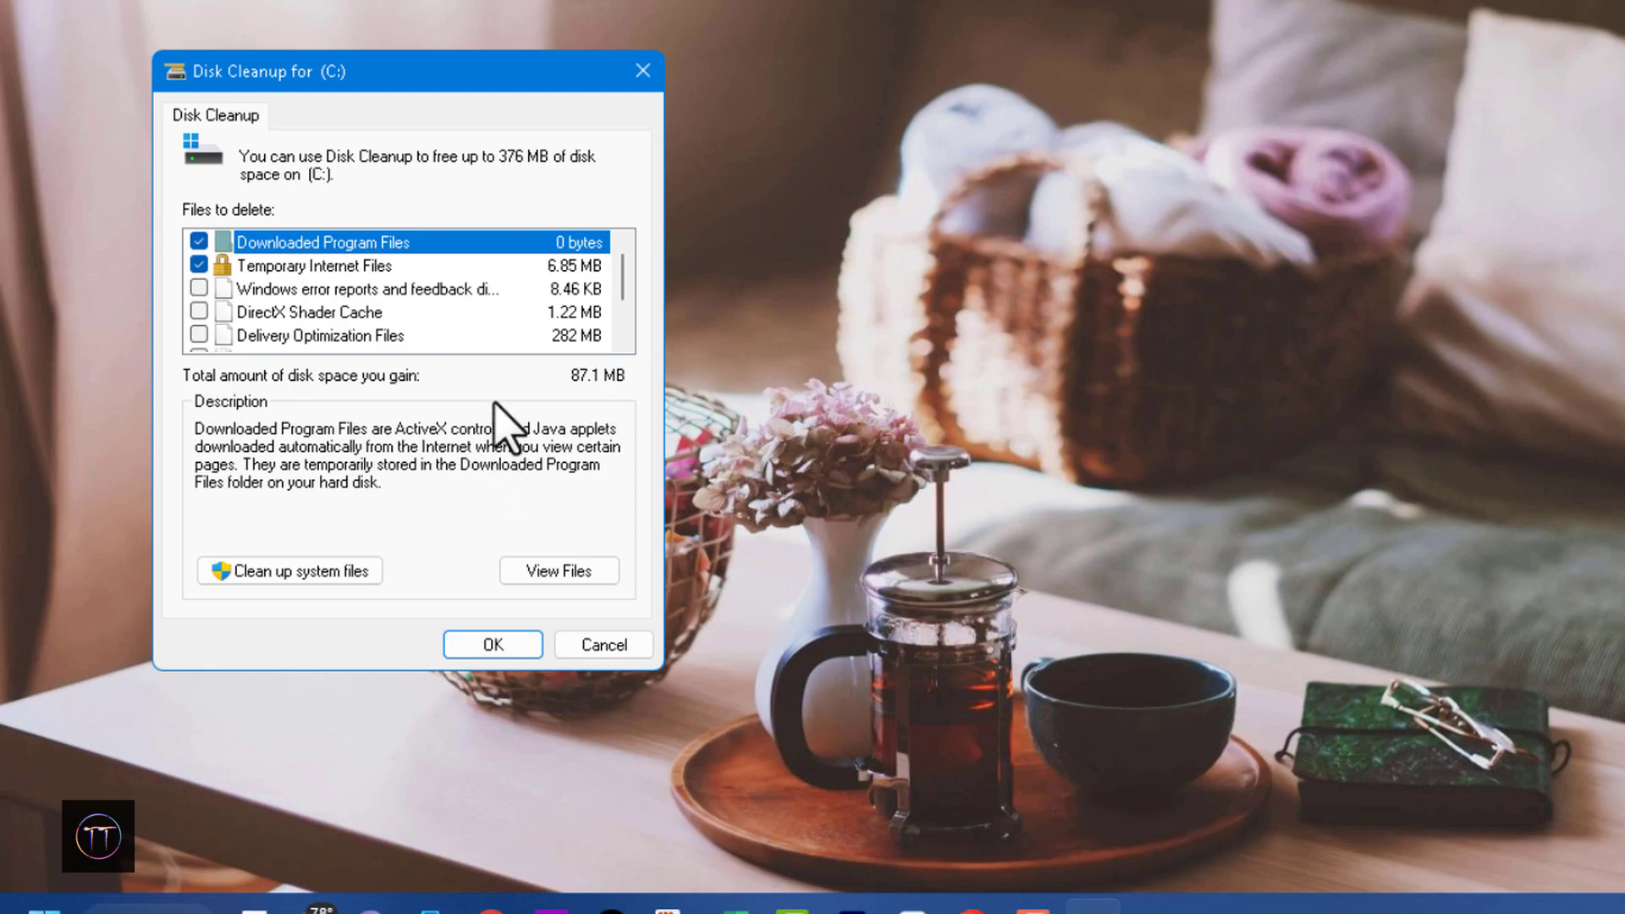
Mark all file categories for deletion, including Temporary files and Recycle Bin, and permanently delete them from drive C:.
{"action": "scroll", "coordinate": [423, 281], "scroll_direction": "down", "scroll_amount": 1}
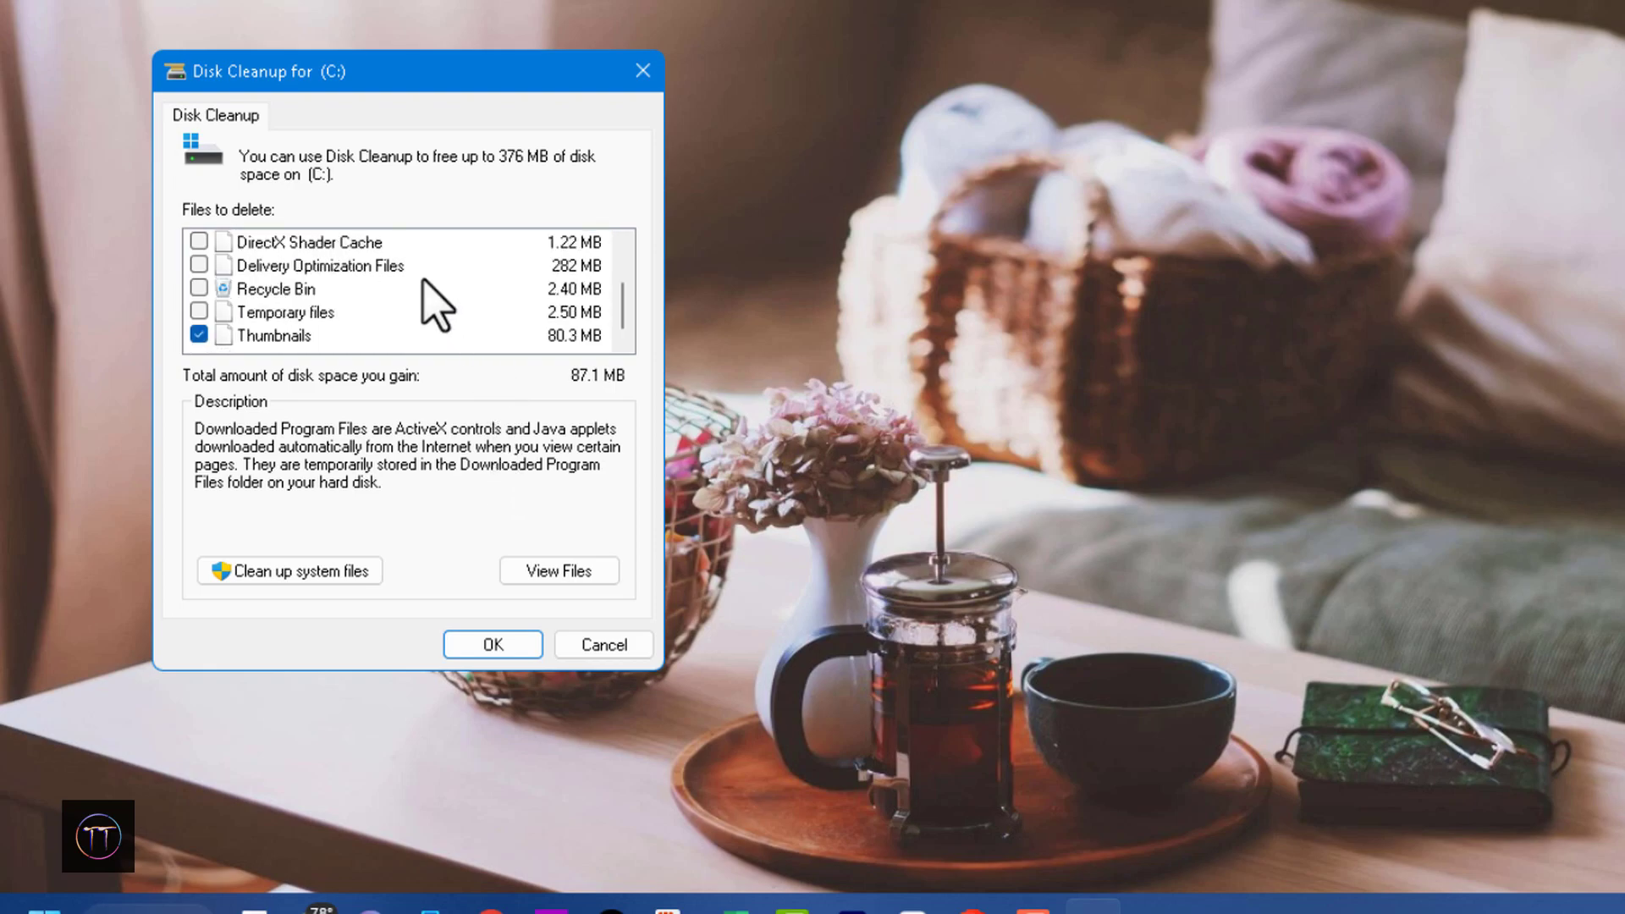
{"action": "left_click", "coordinate": [199, 311]}
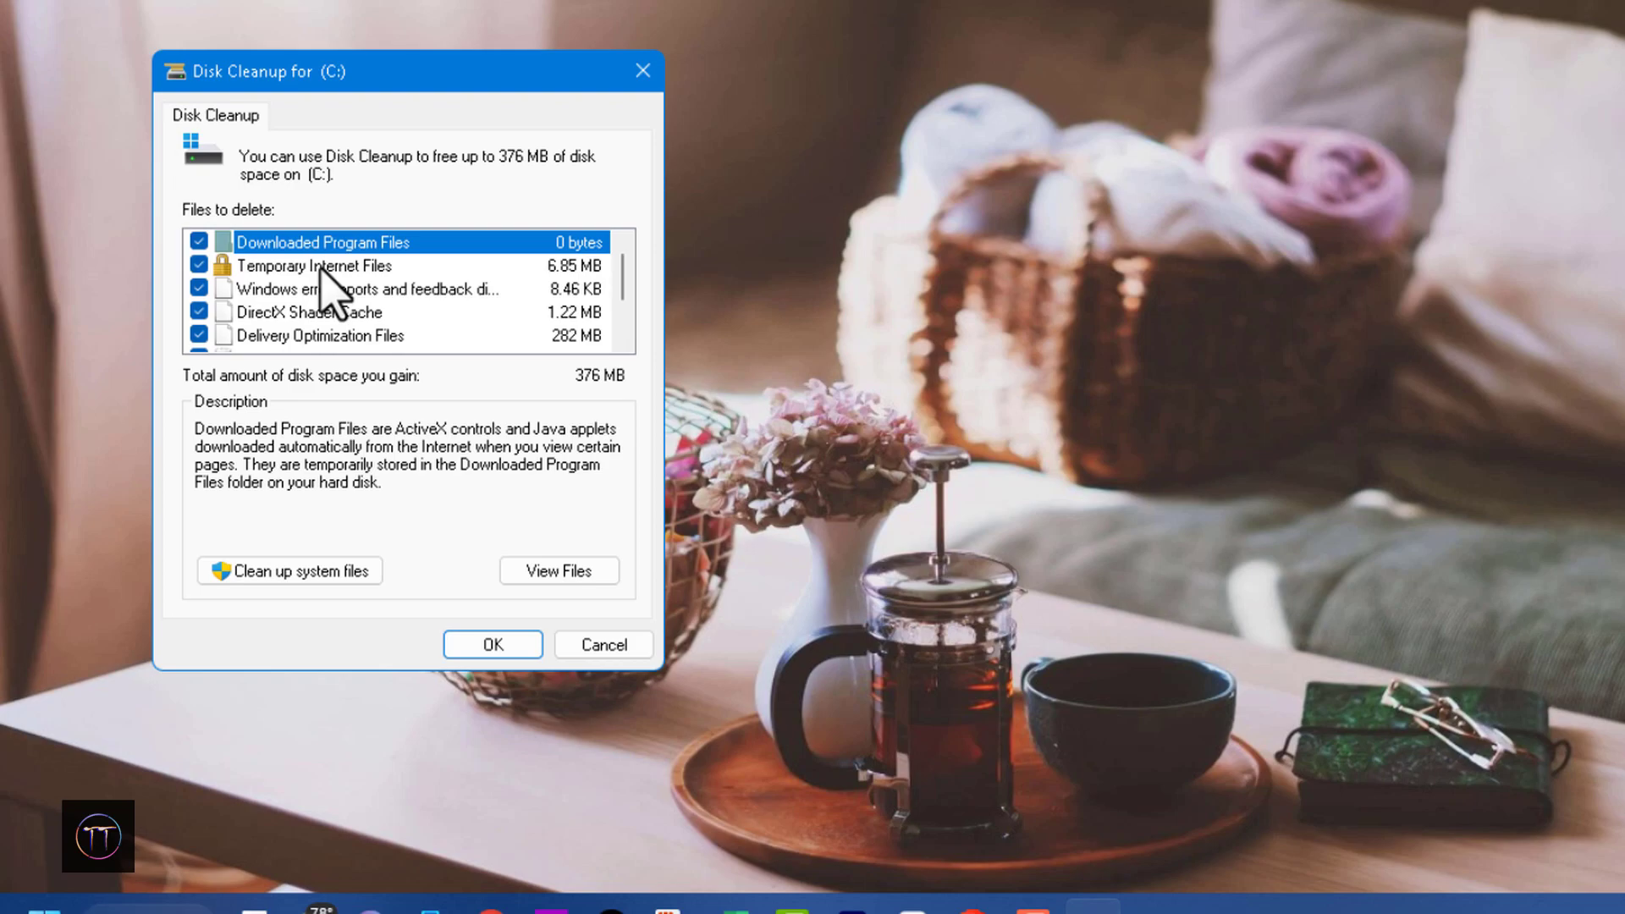
{"action": "left_click", "coordinate": [488, 648]}
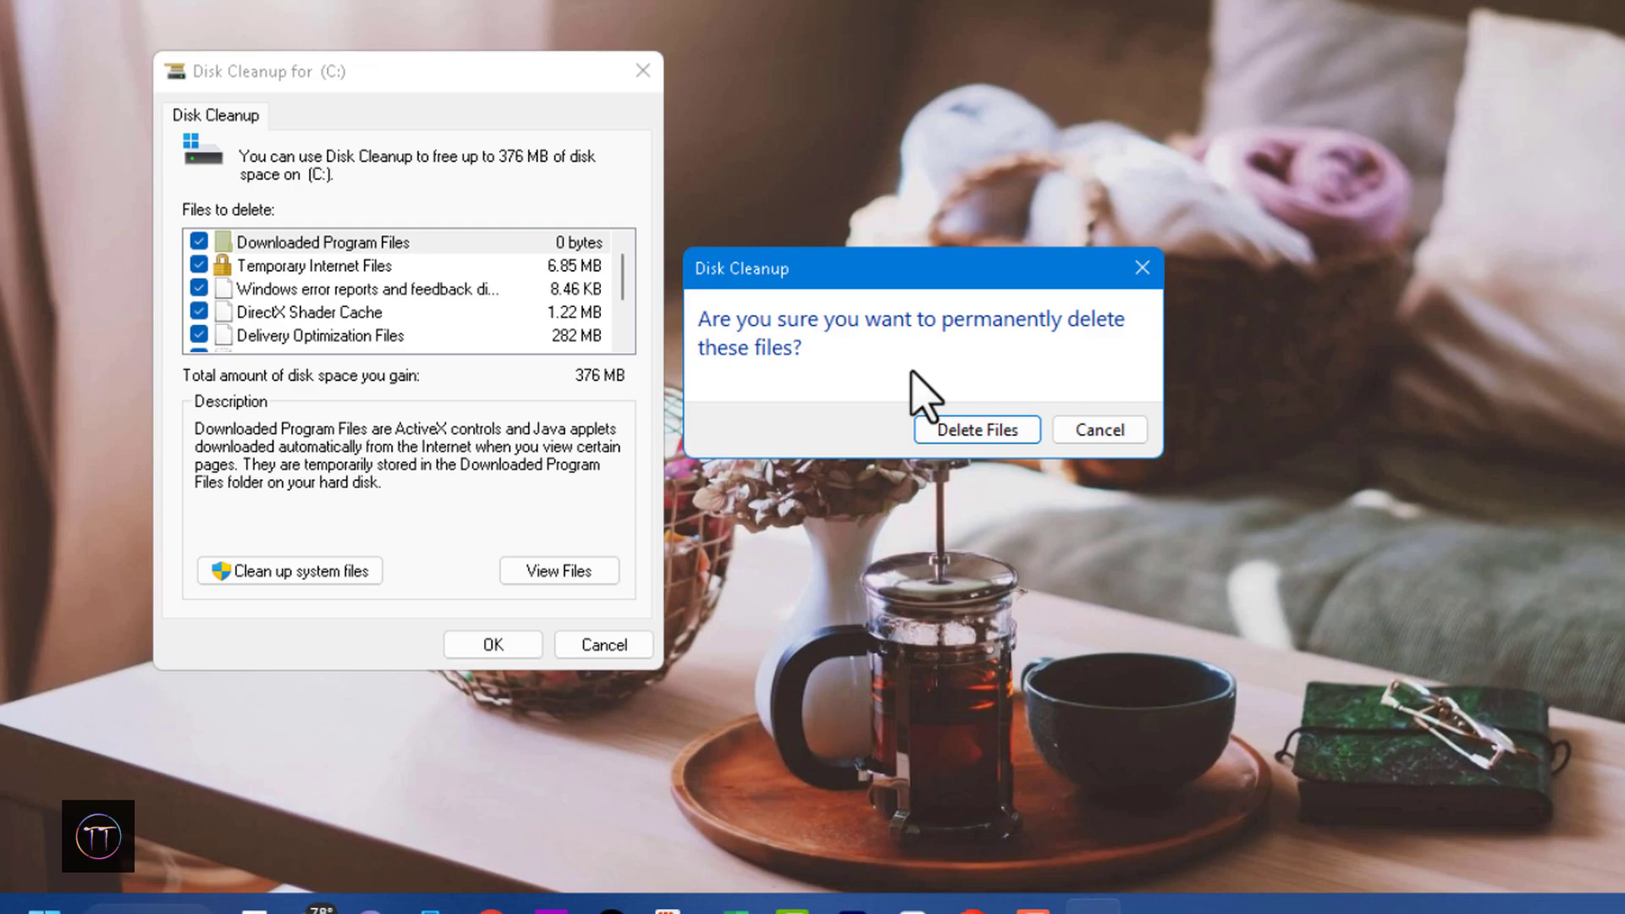
{"action": "left_click", "coordinate": [995, 433]}
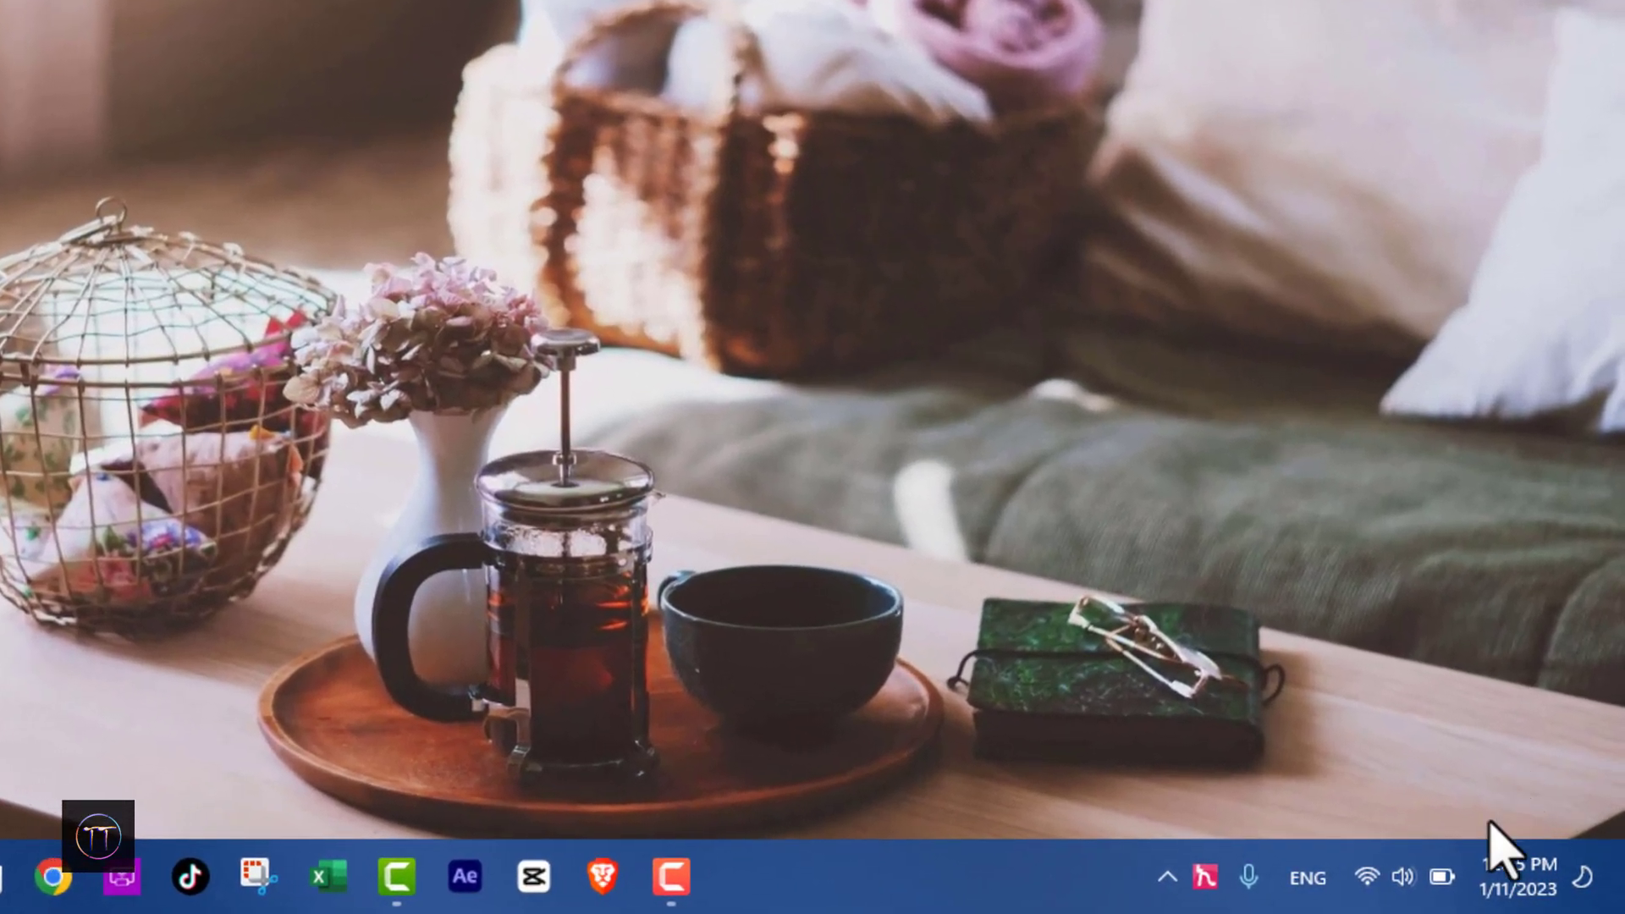
Open the power and sleep settings from the battery indicator and bring up the Power mode choices.
{"action": "right_click", "coordinate": [1449, 873]}
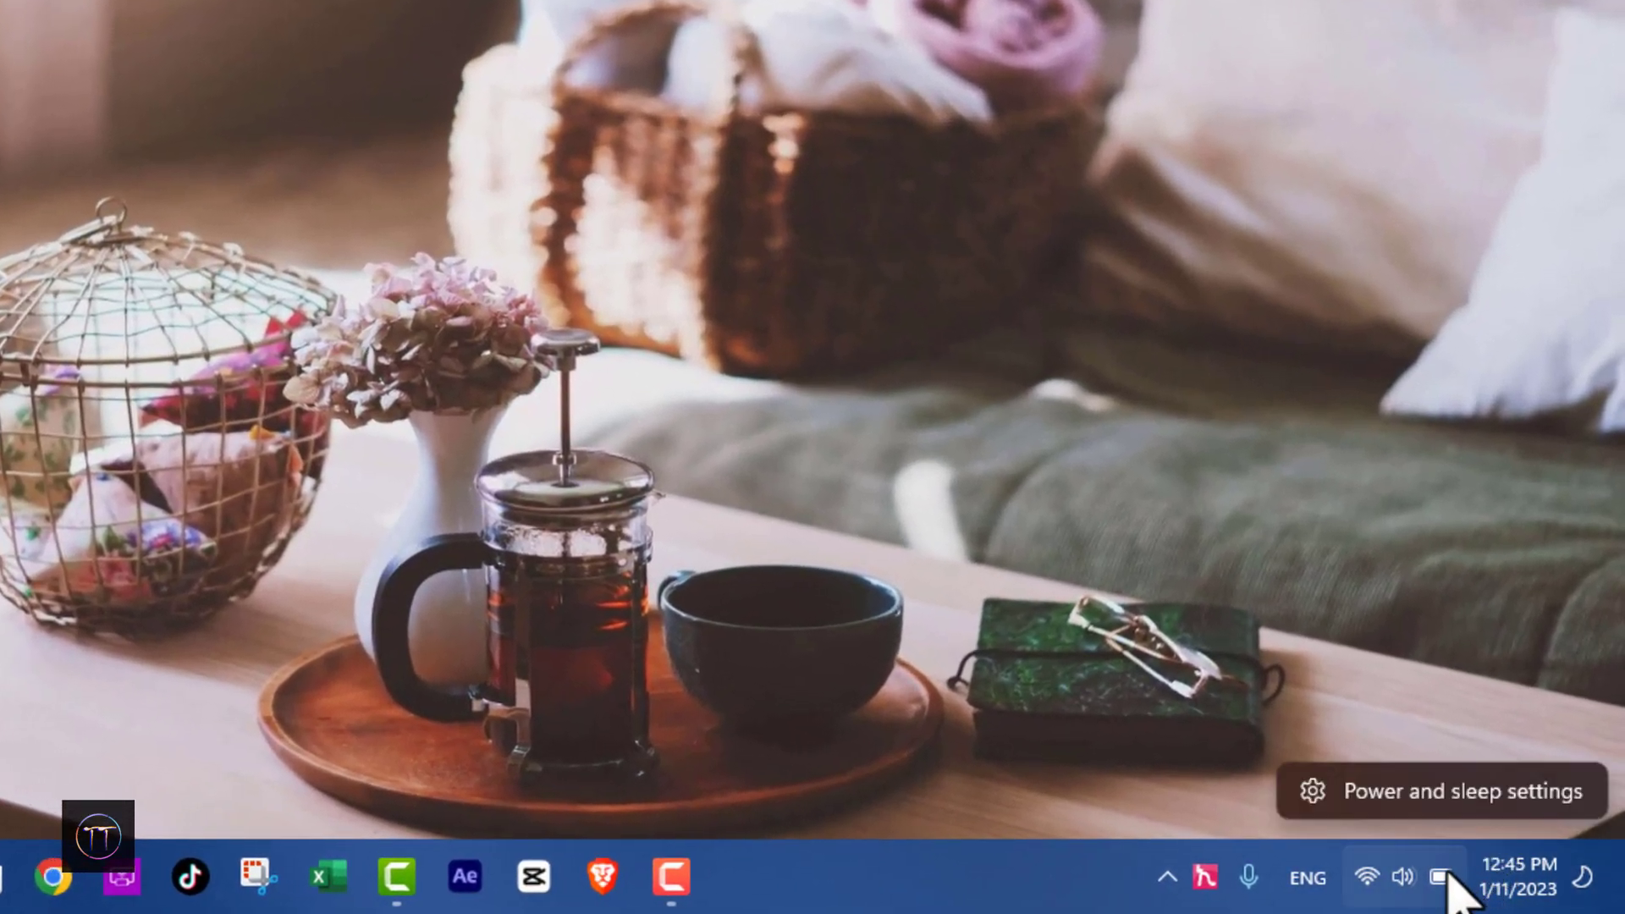
{"action": "left_click", "coordinate": [1437, 798]}
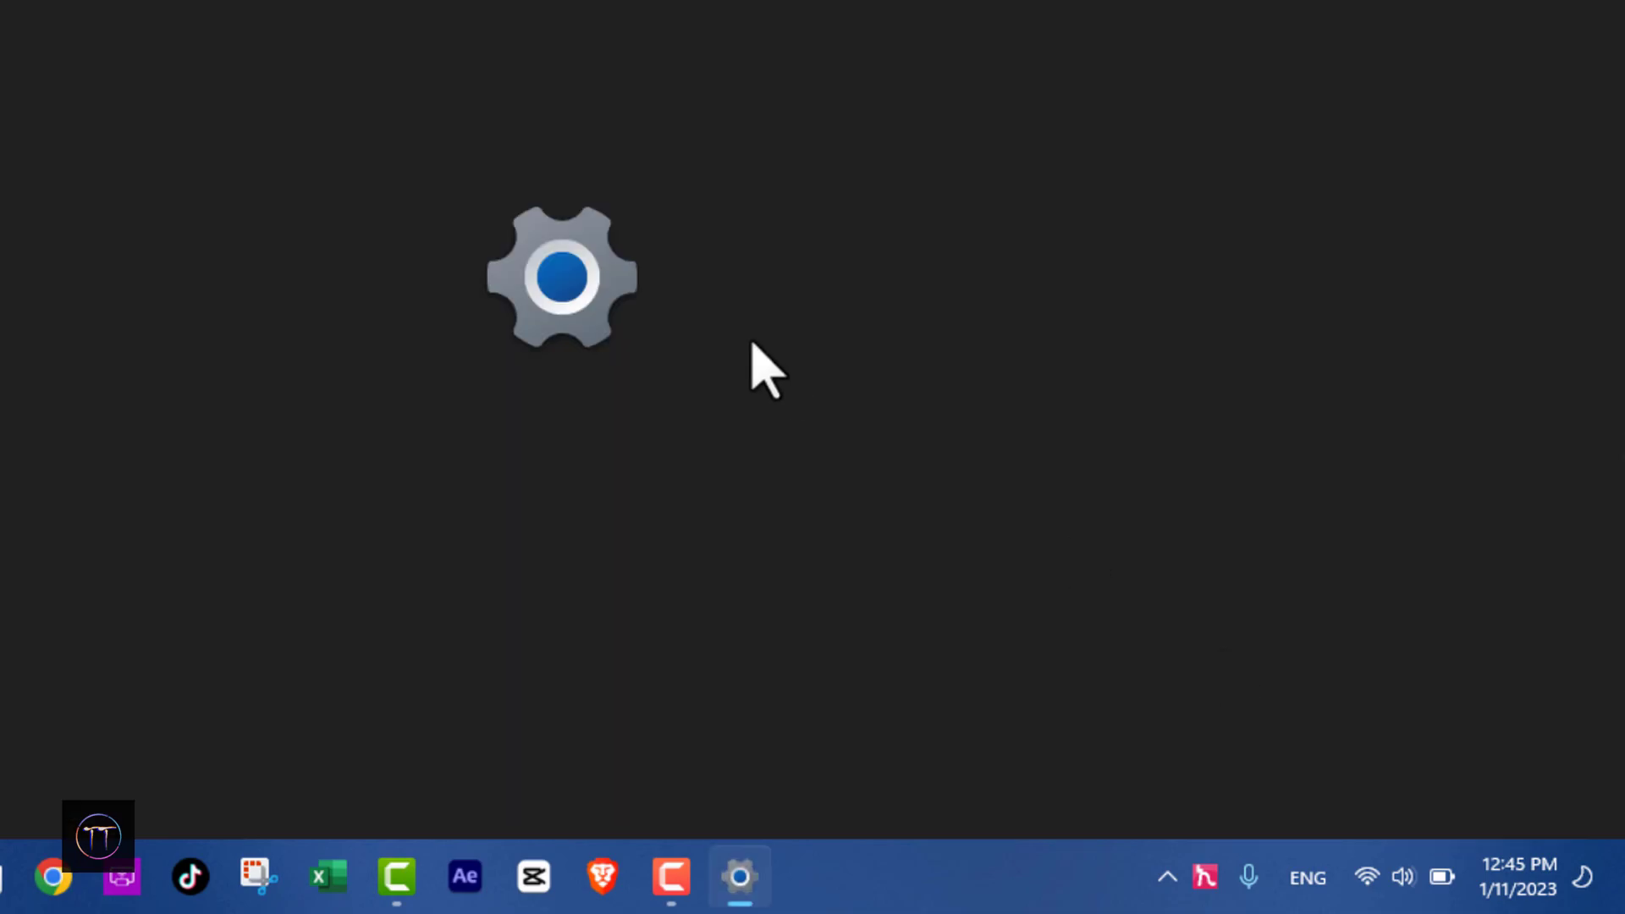
{"action": "scroll", "coordinate": [751, 363], "scroll_direction": "down", "scroll_amount": 2}
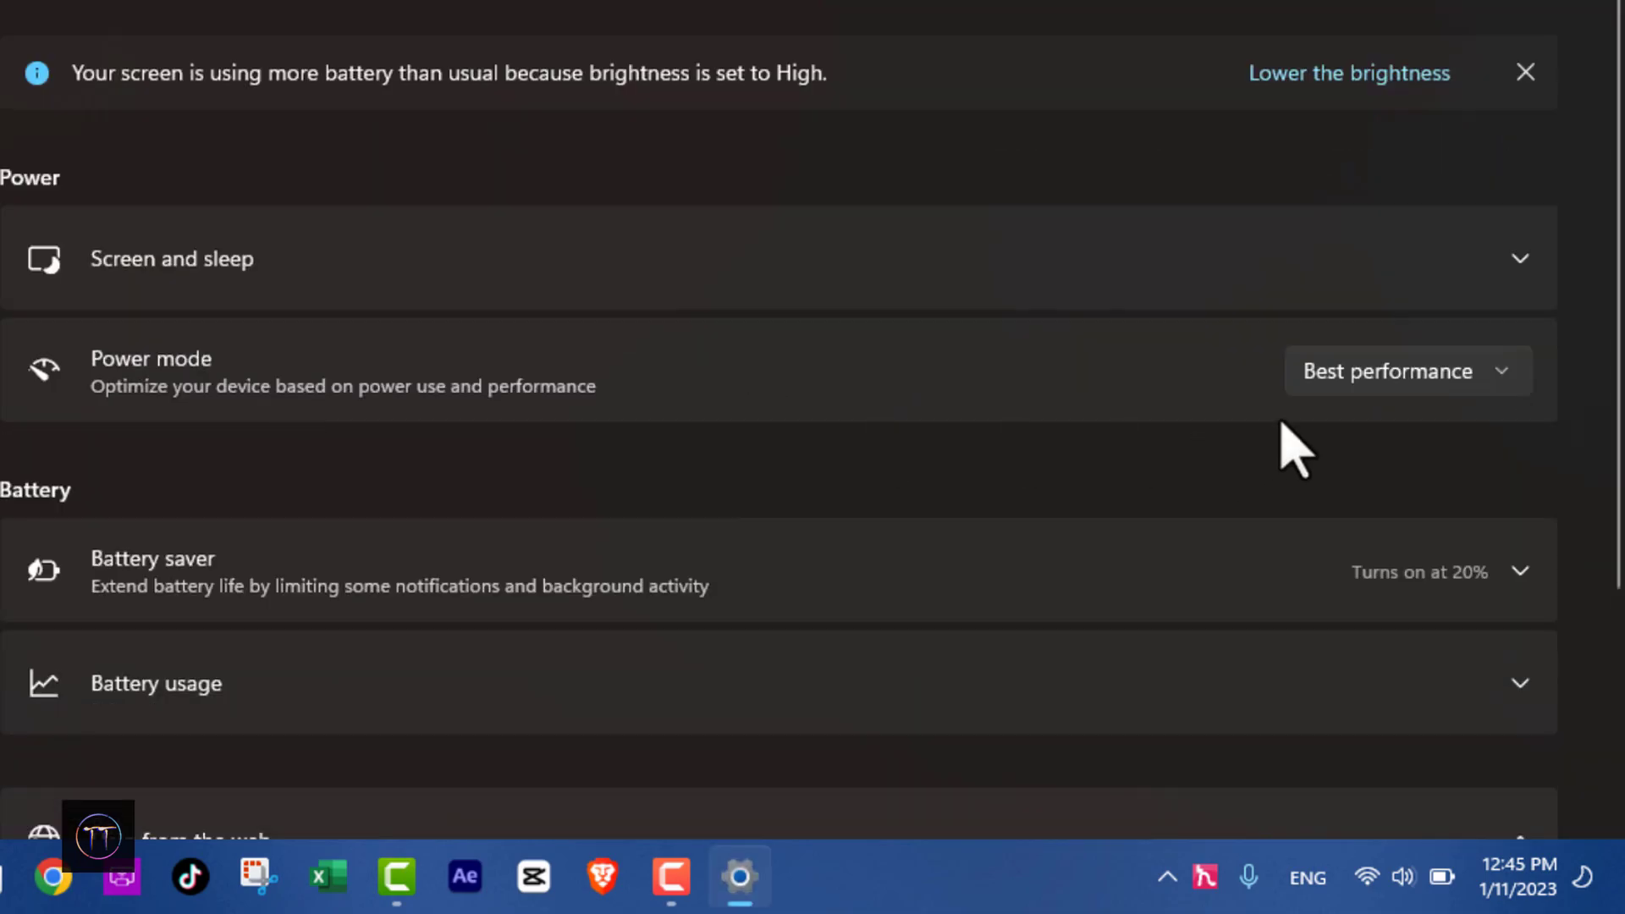
{"action": "left_click", "coordinate": [1336, 383]}
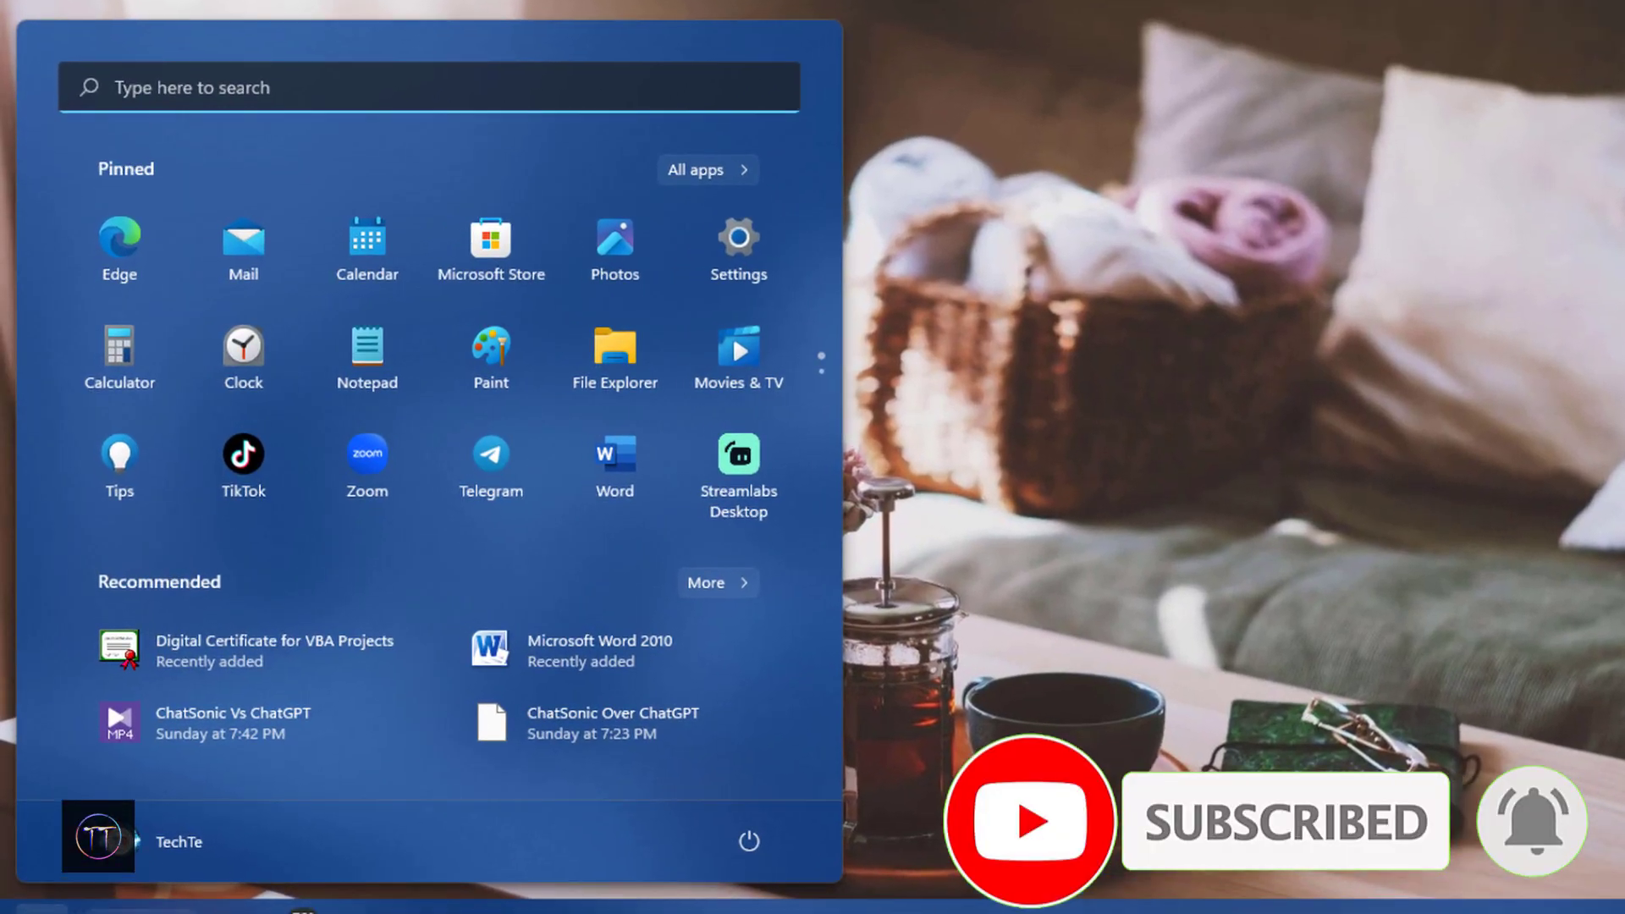
Find Edit power plan, go to Power Options' power button behaviour, and unlock the unavailable shutdown settings.
{"action": "type", "text": "power"}
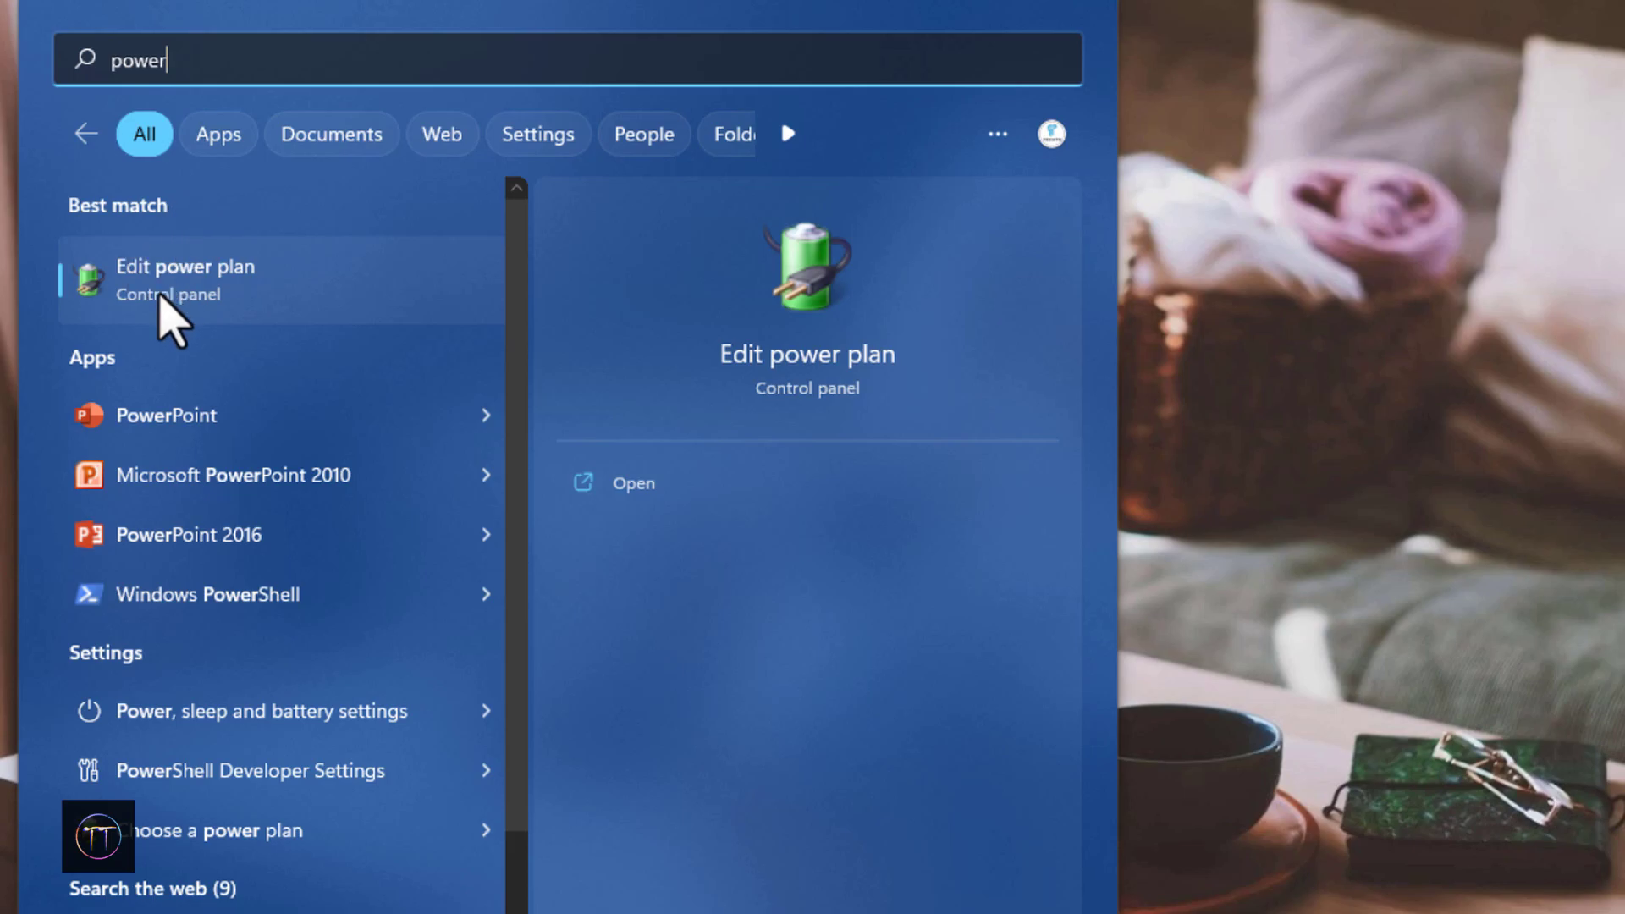
{"action": "left_click", "coordinate": [161, 296]}
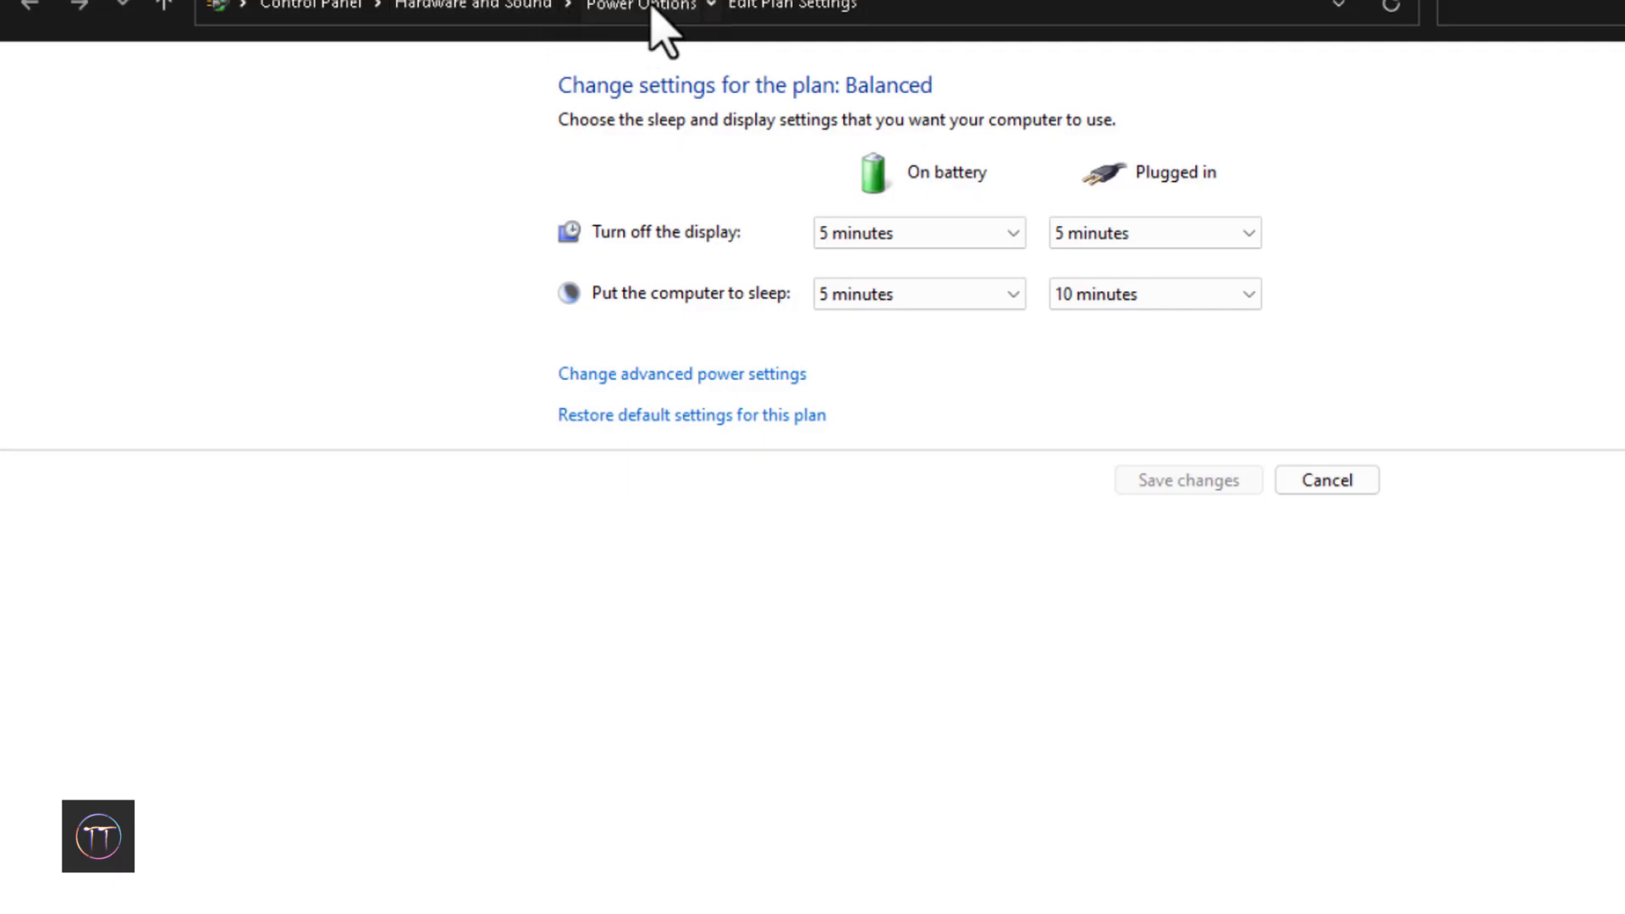
{"action": "left_click", "coordinate": [652, 7]}
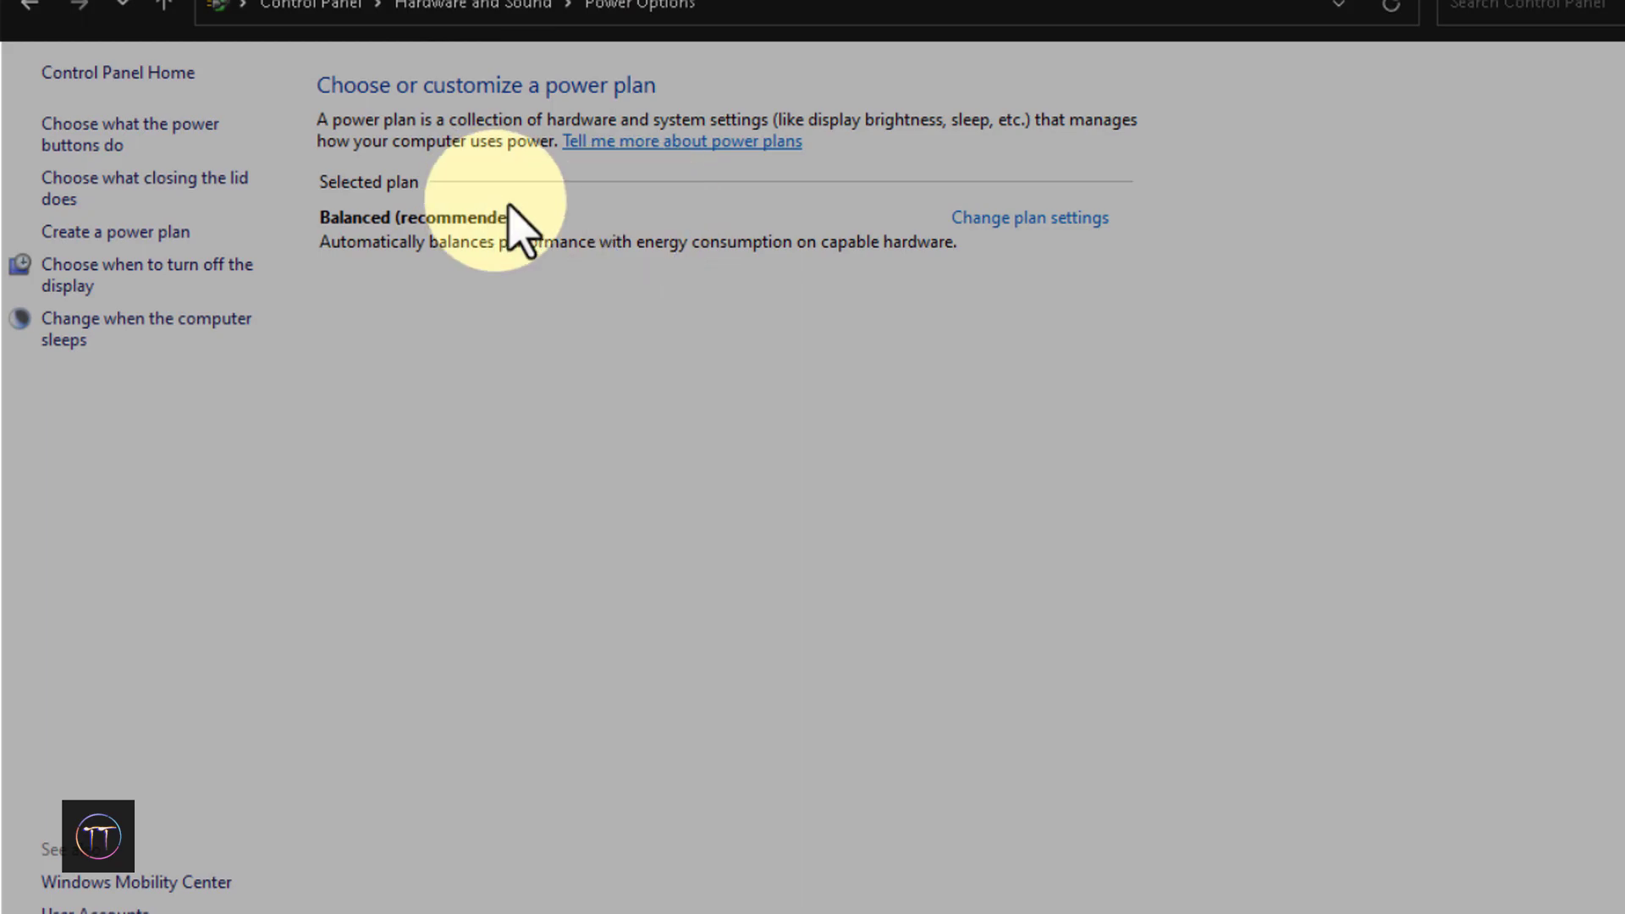
{"action": "left_click", "coordinate": [89, 135]}
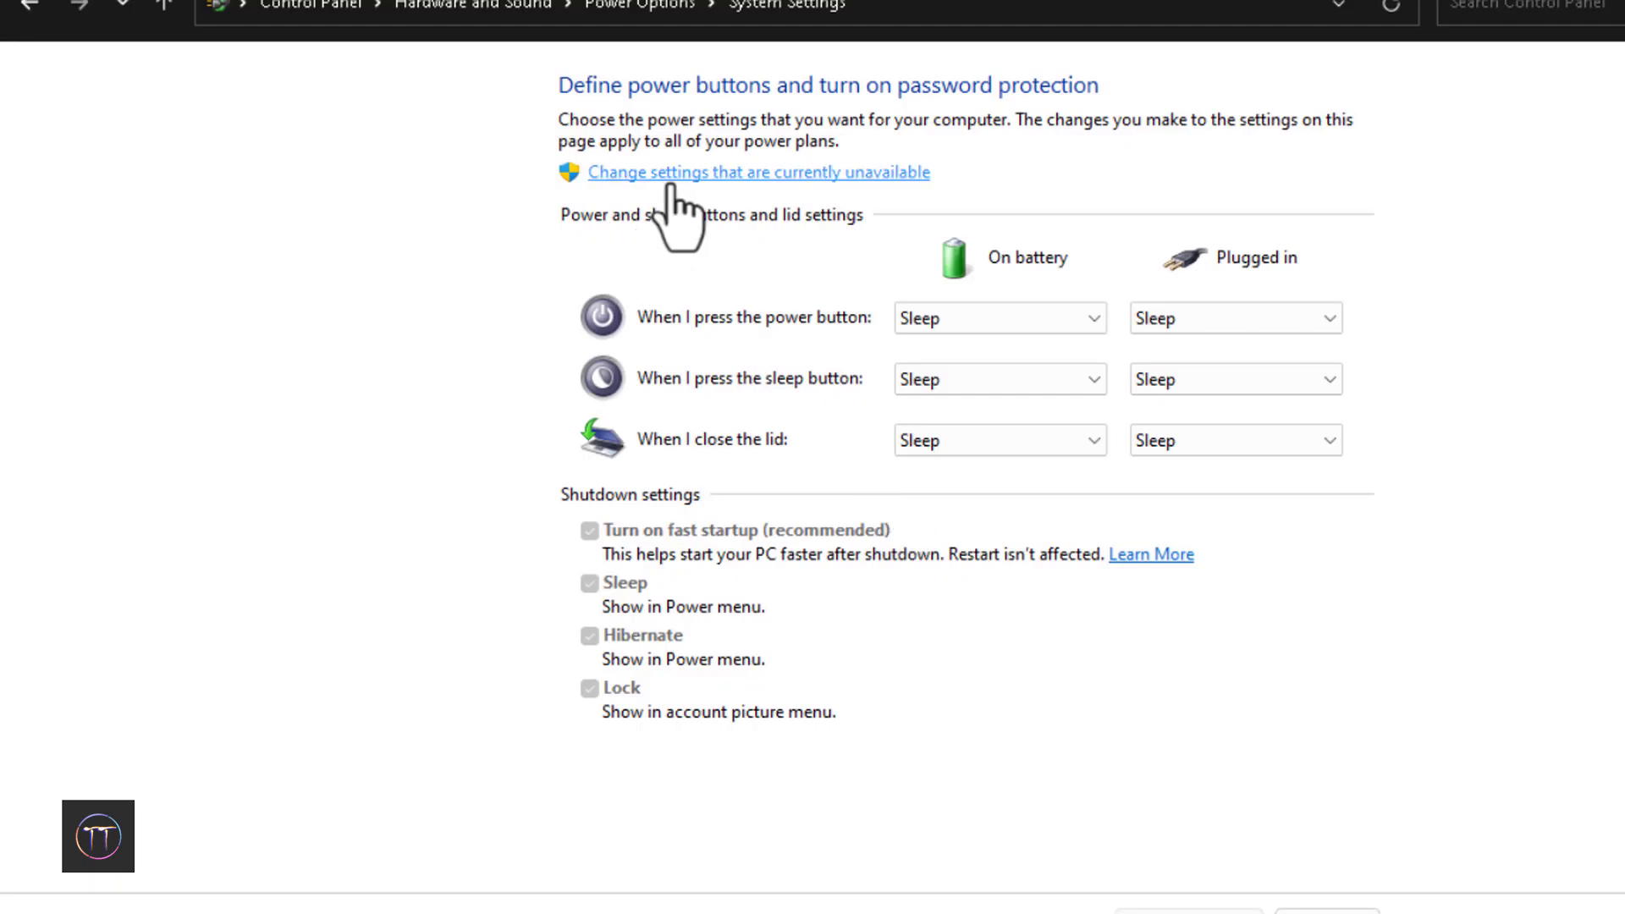
{"action": "left_click", "coordinate": [789, 173]}
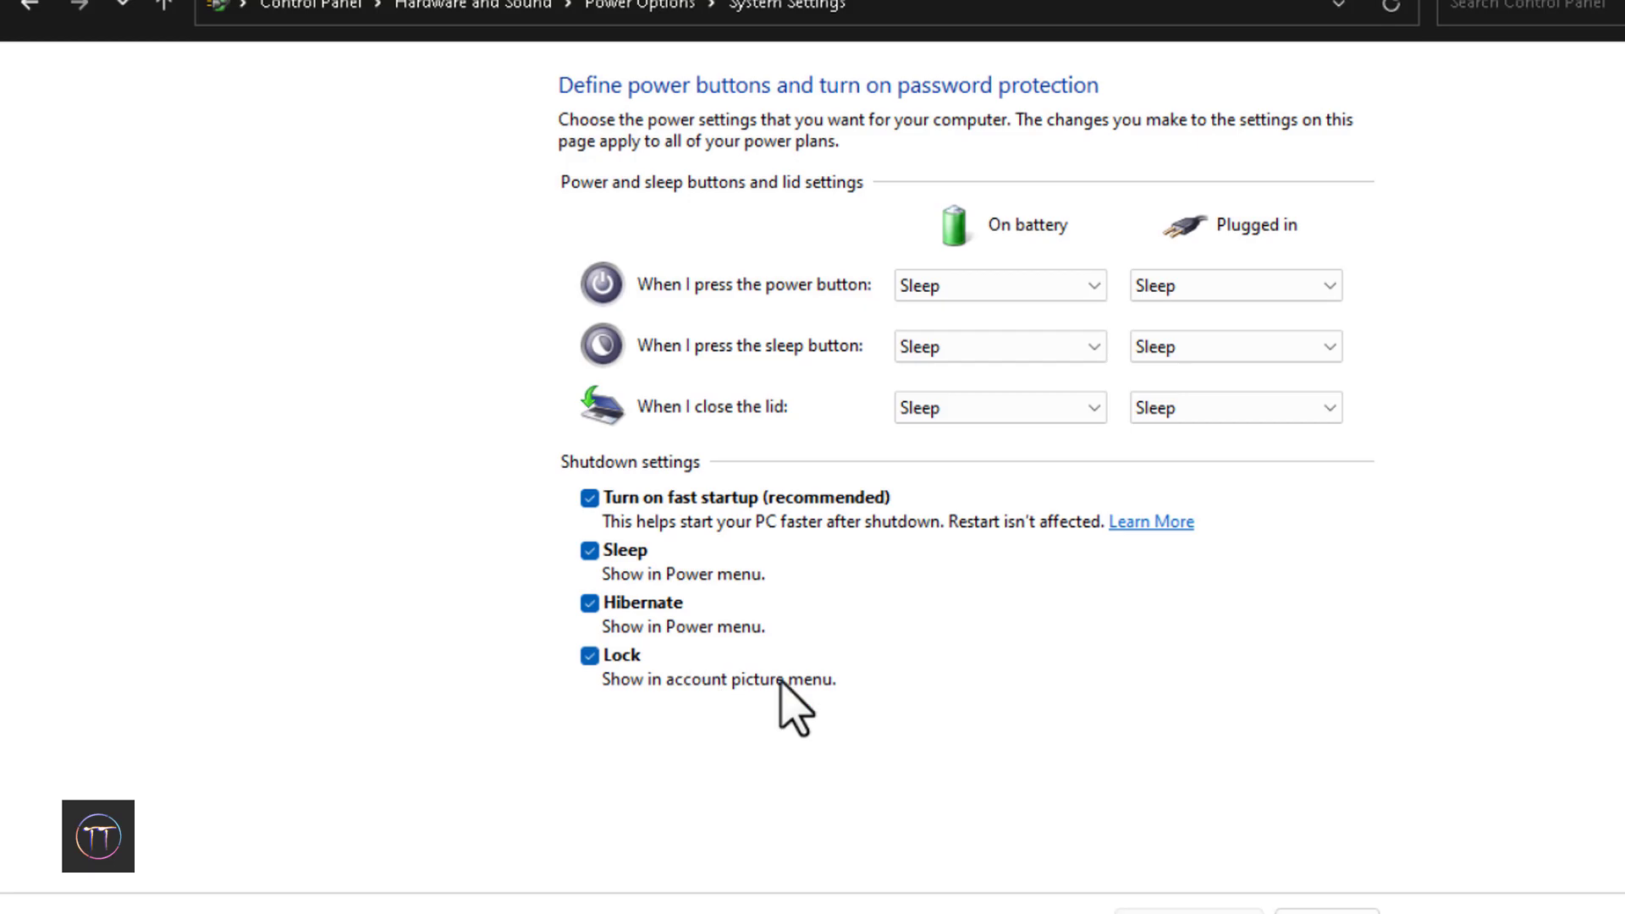
Examine the Hibernate option among the power choices in Start.
{"action": "key", "text": "super"}
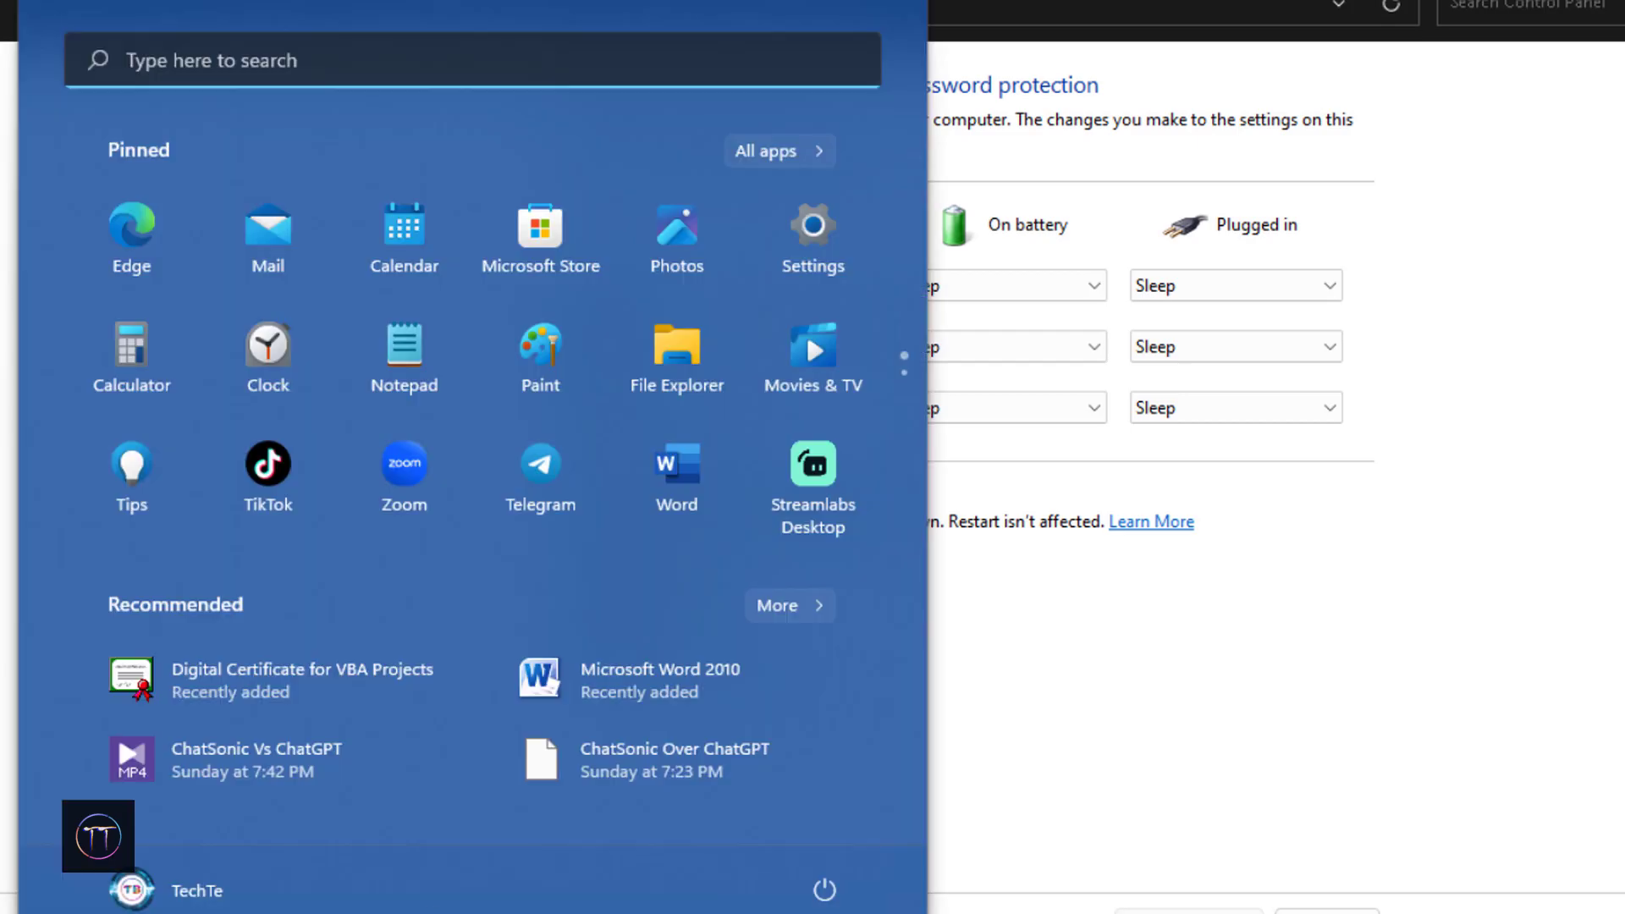
{"action": "left_click", "coordinate": [825, 895]}
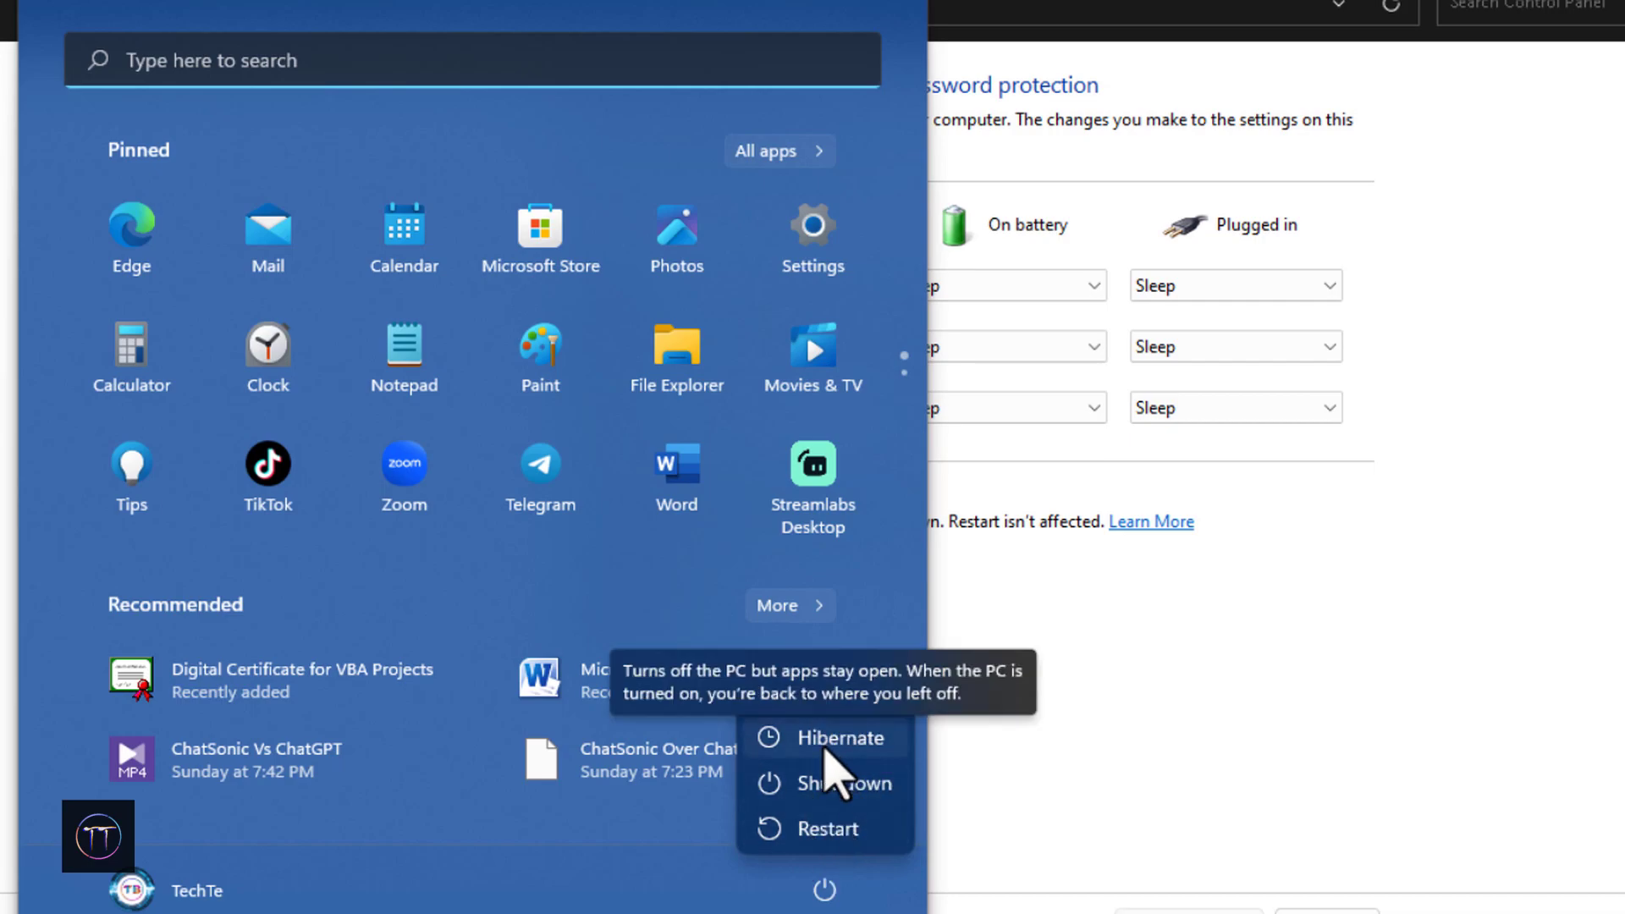
{"action": "left_click", "coordinate": [1024, 562]}
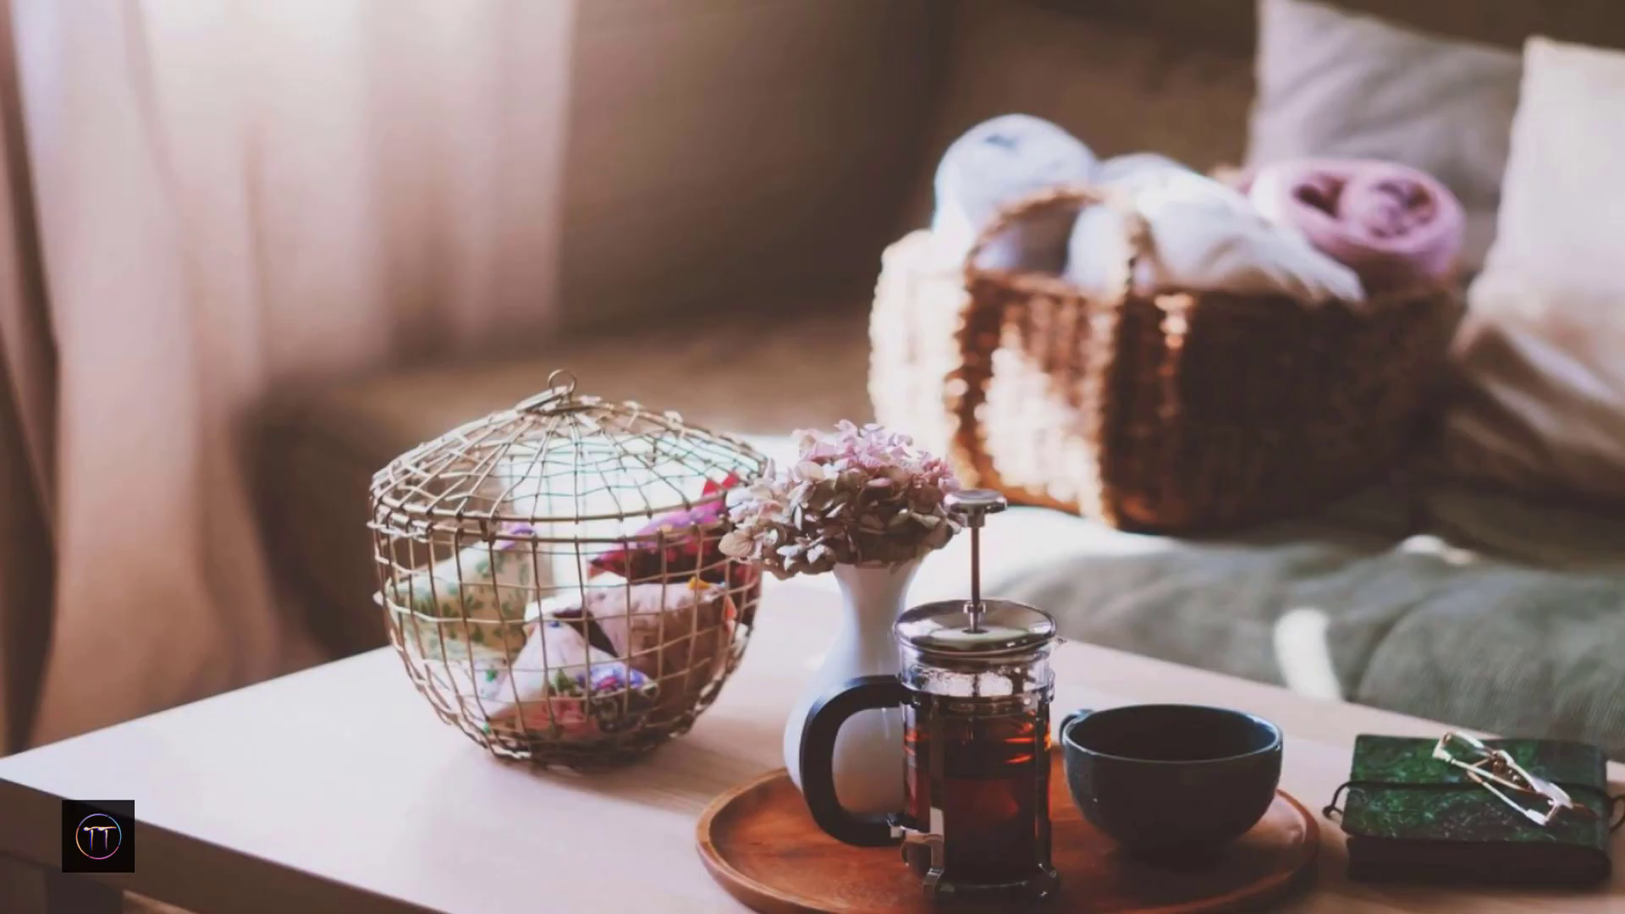
{"action": "key", "text": "super"}
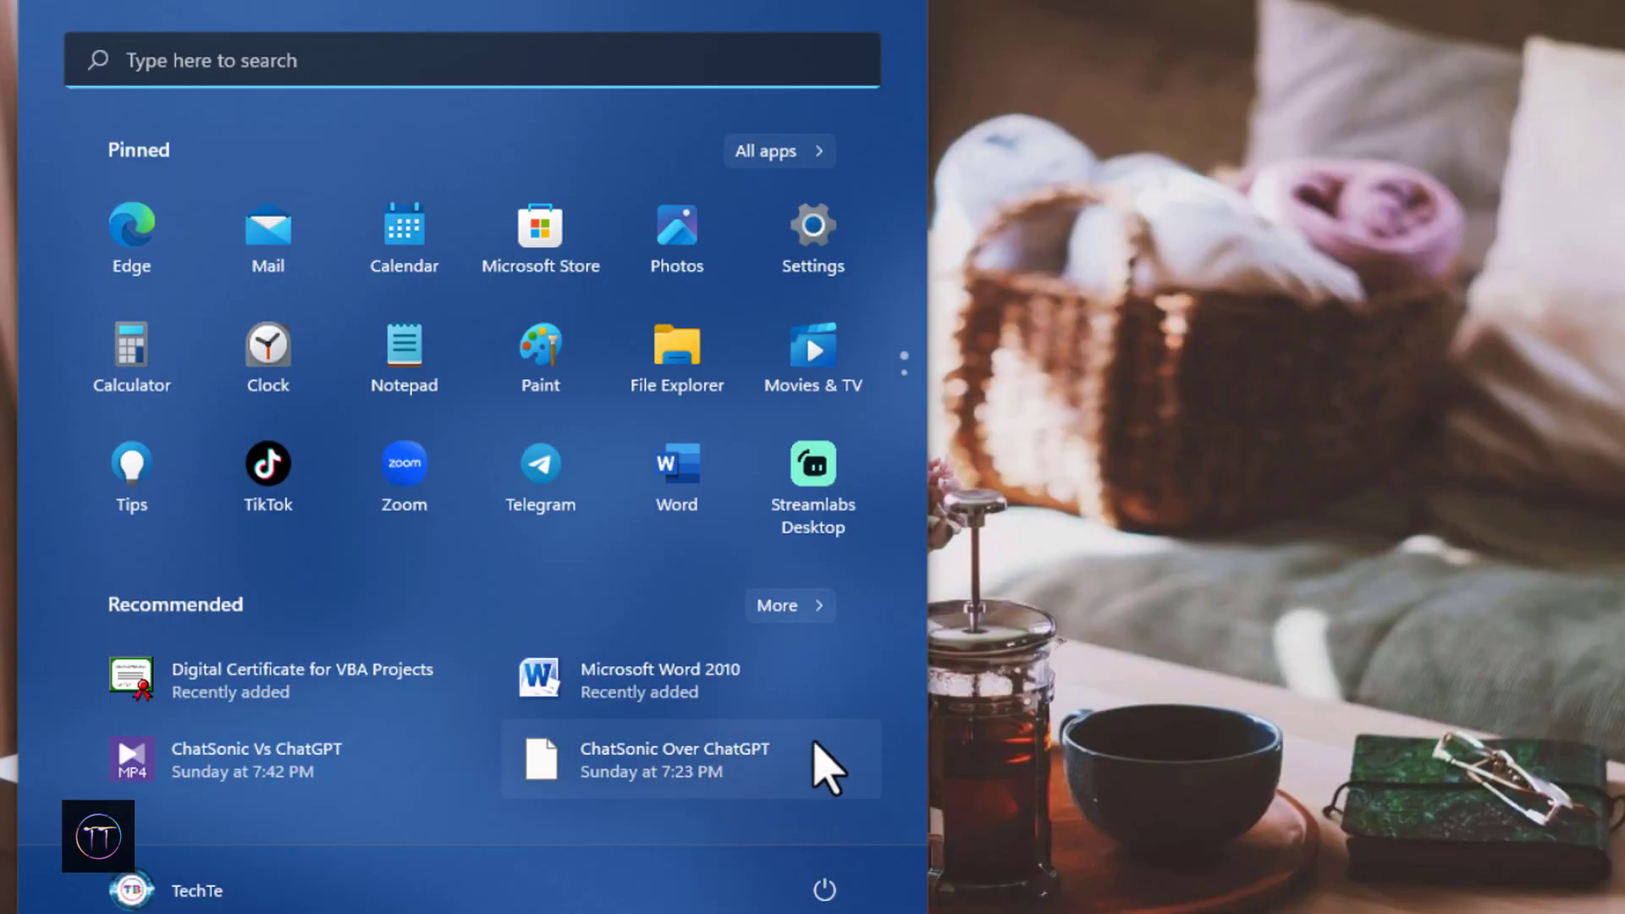
{"action": "left_click", "coordinate": [824, 889]}
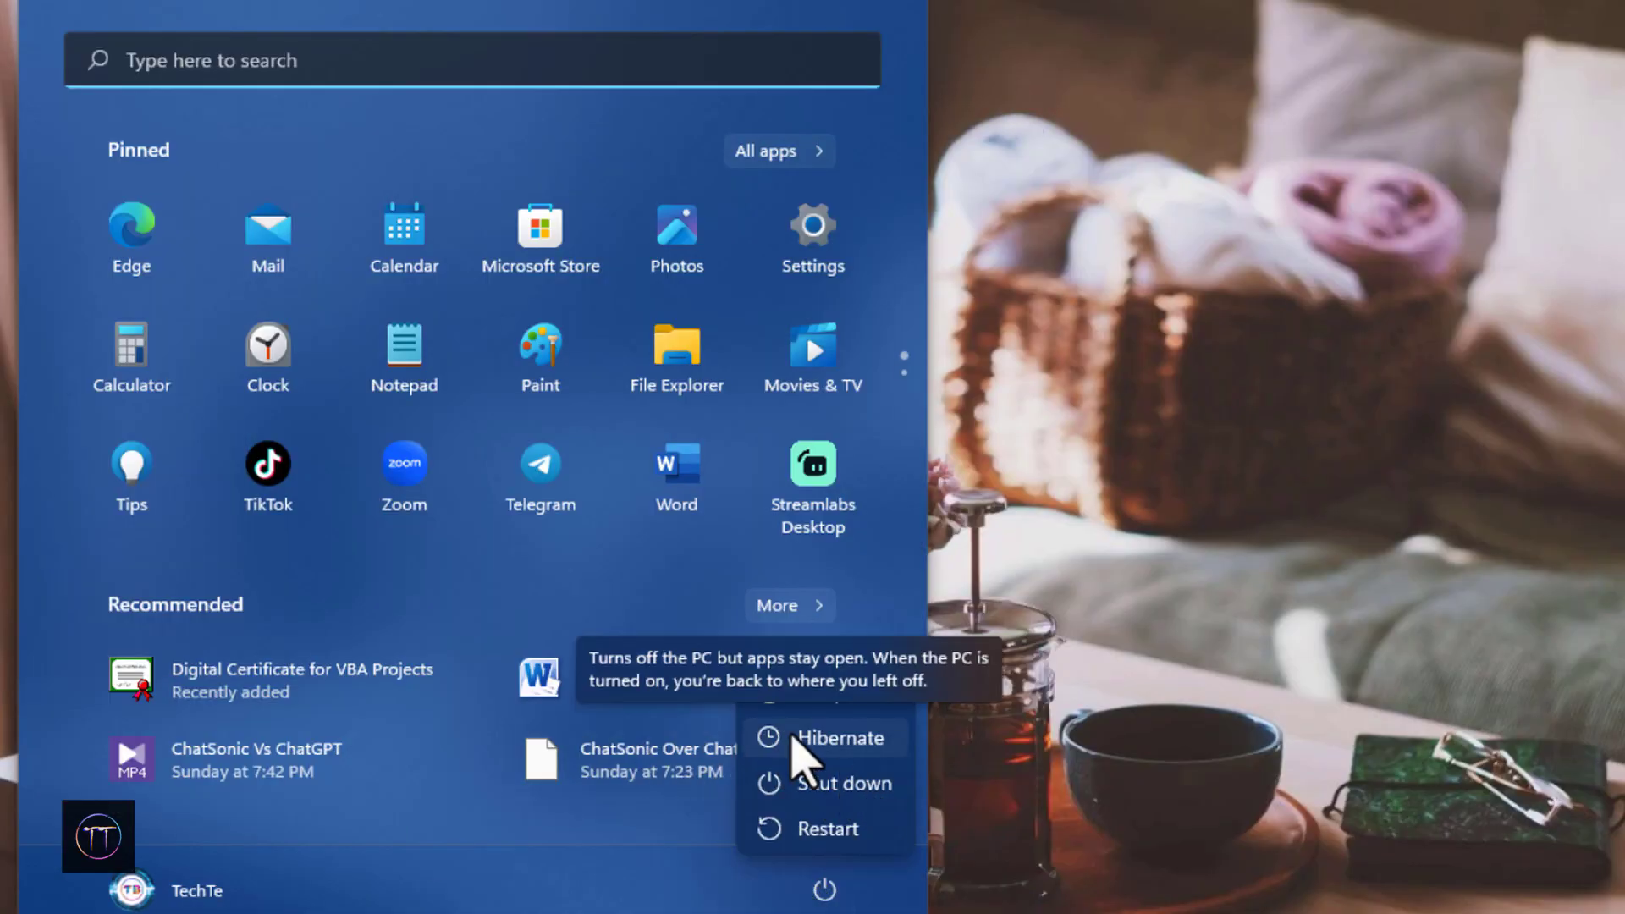